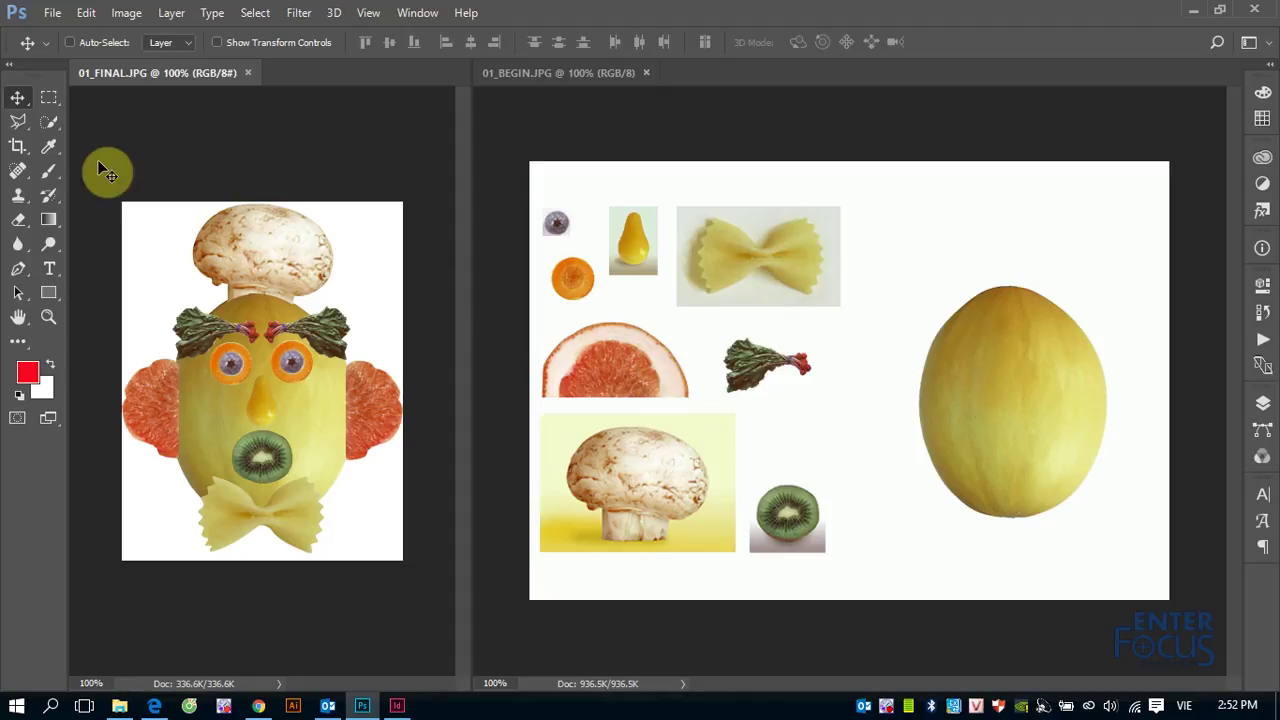
Show the Lasso, Polygonal Lasso and Magnetic Lasso variants from the Tools panel's lasso slot.
left_click(14, 124)
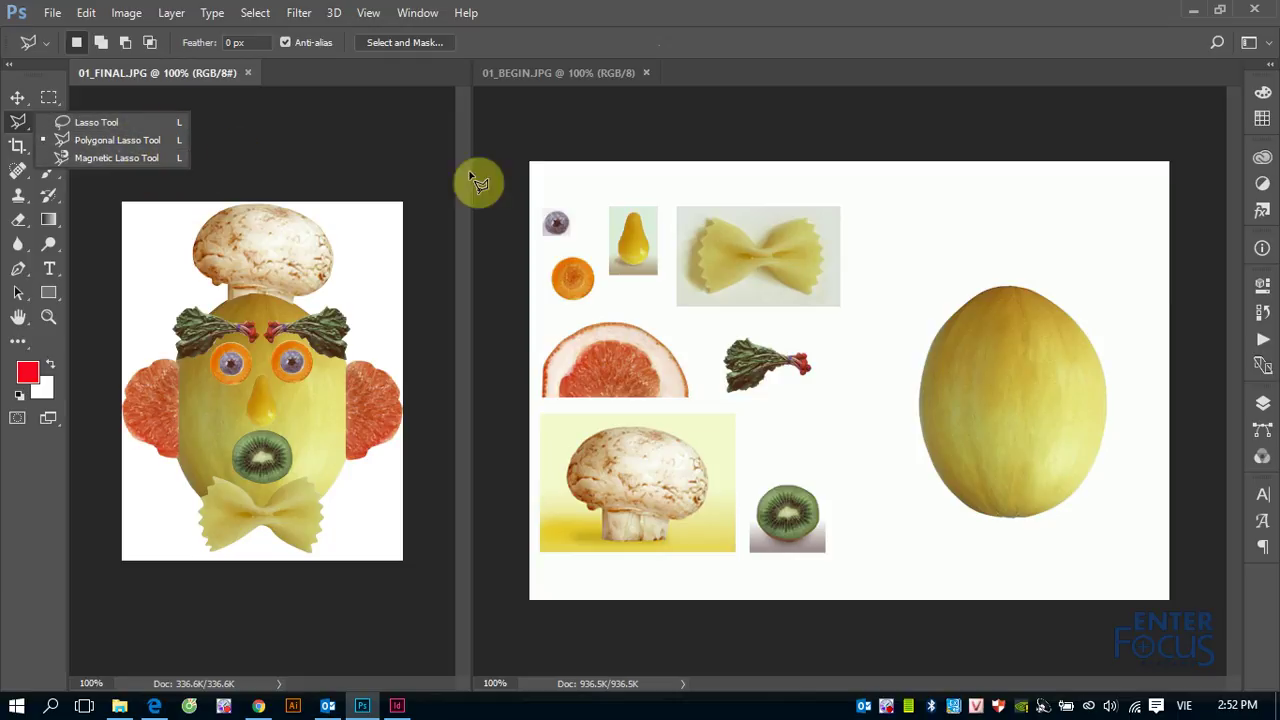
Choose the freehand Lasso Tool, briefly try the Rectangular Marquee, then return to the lasso variants.
left_click(914, 252)
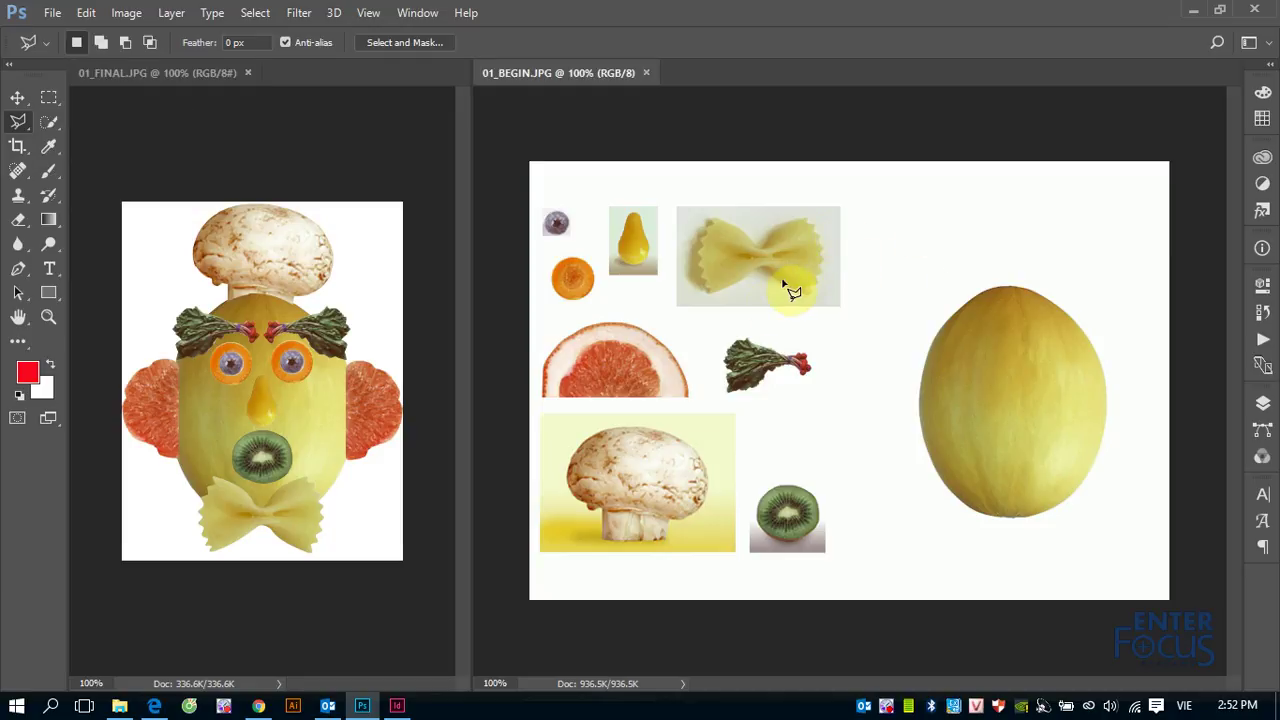
right_click(17, 128)
left_click(86, 122)
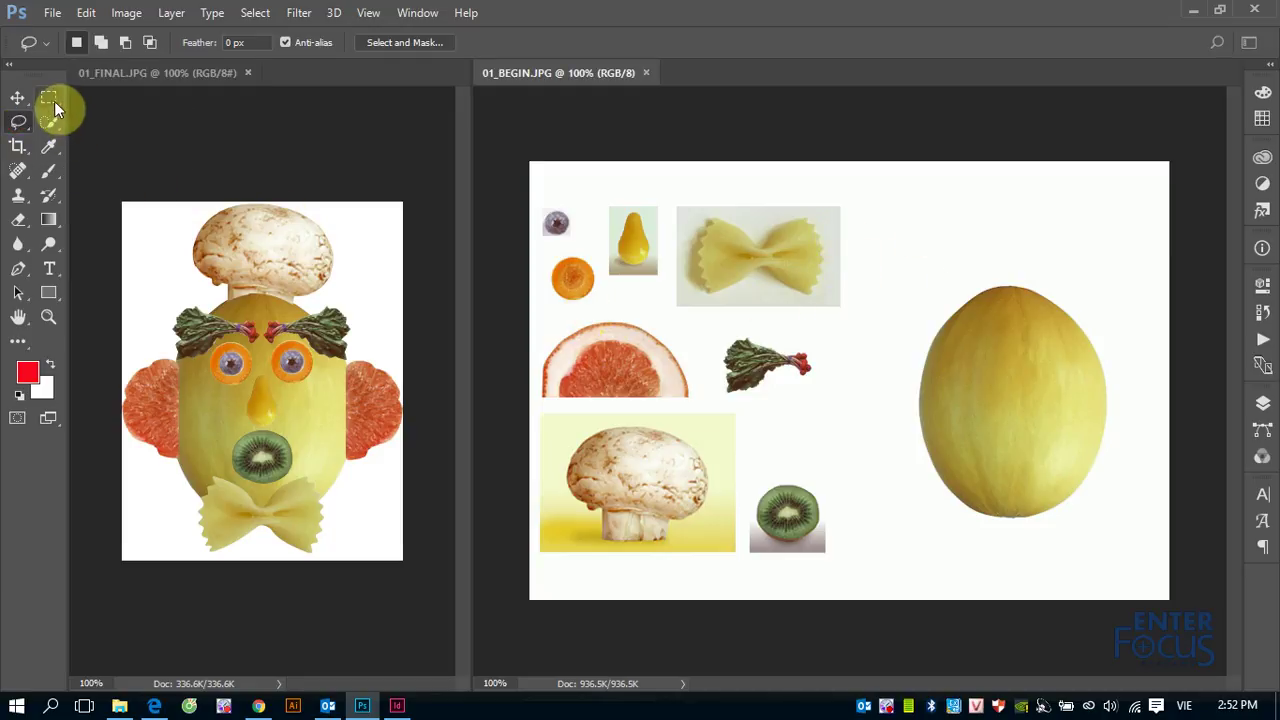
left_click(51, 102)
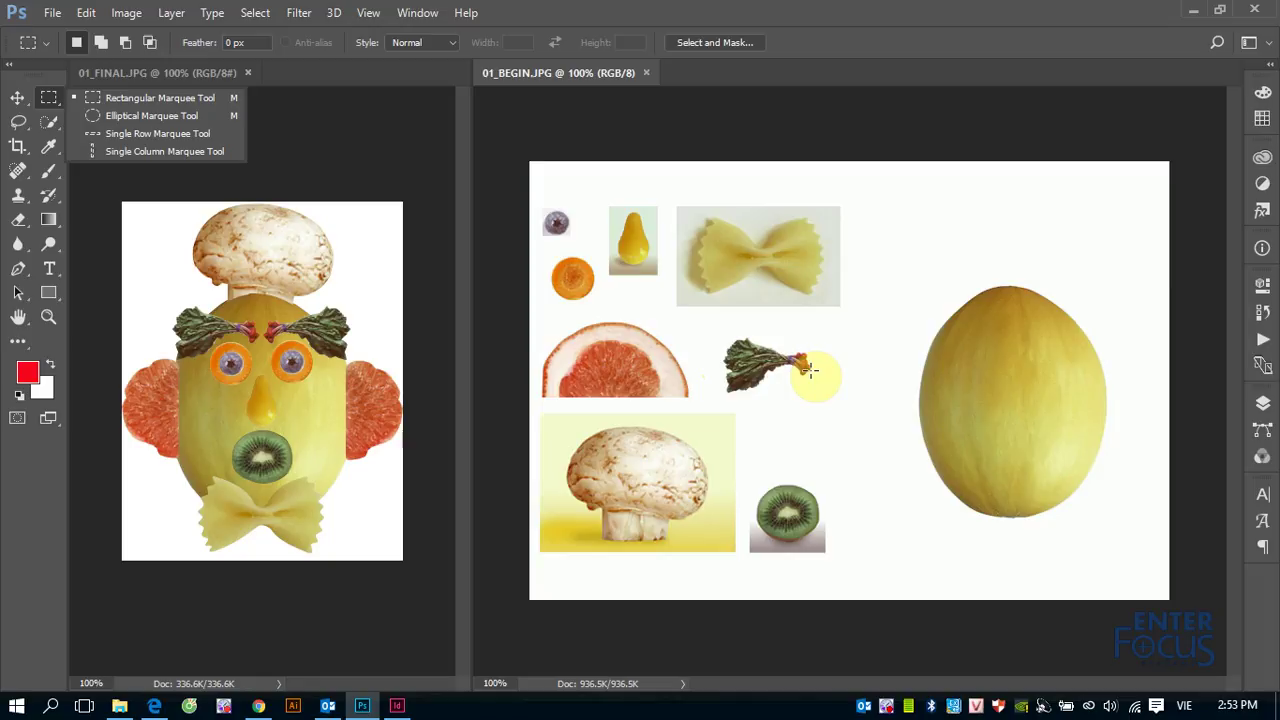
left_click(17, 124)
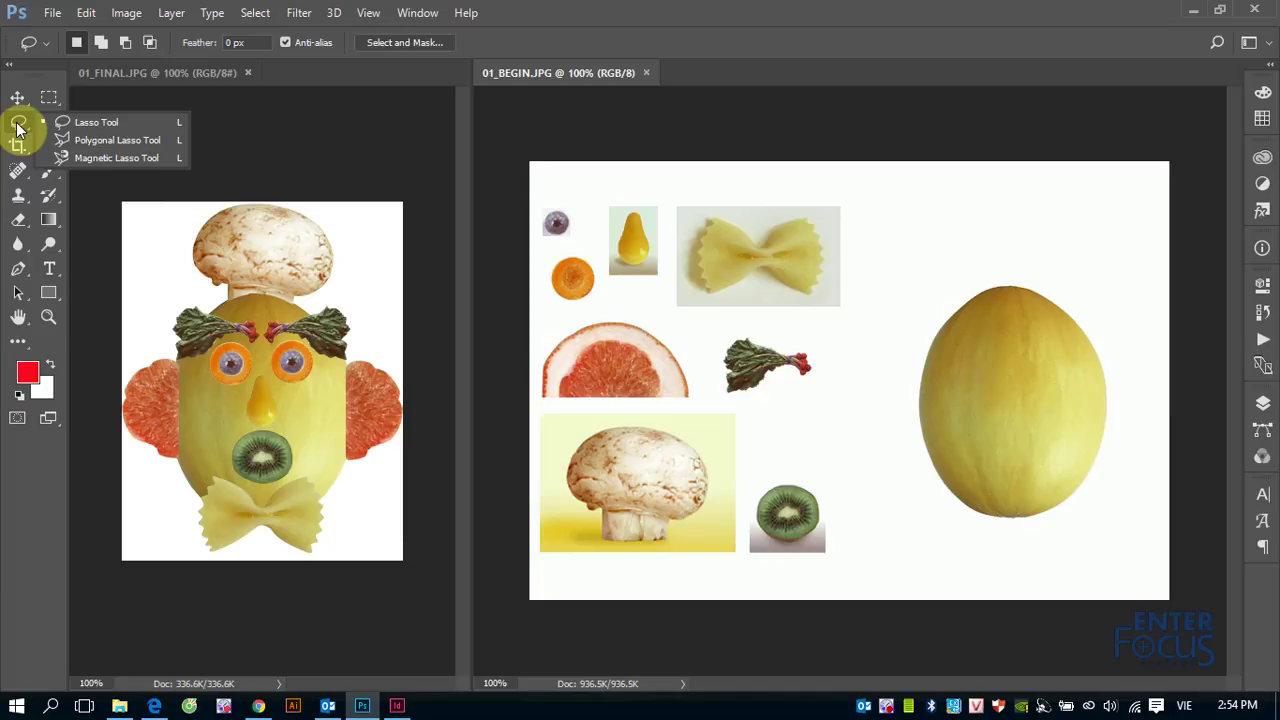
Make a trial freehand Lasso stroke beside the parsley sprig, keeping the Lasso Tool active.
left_click(78, 123)
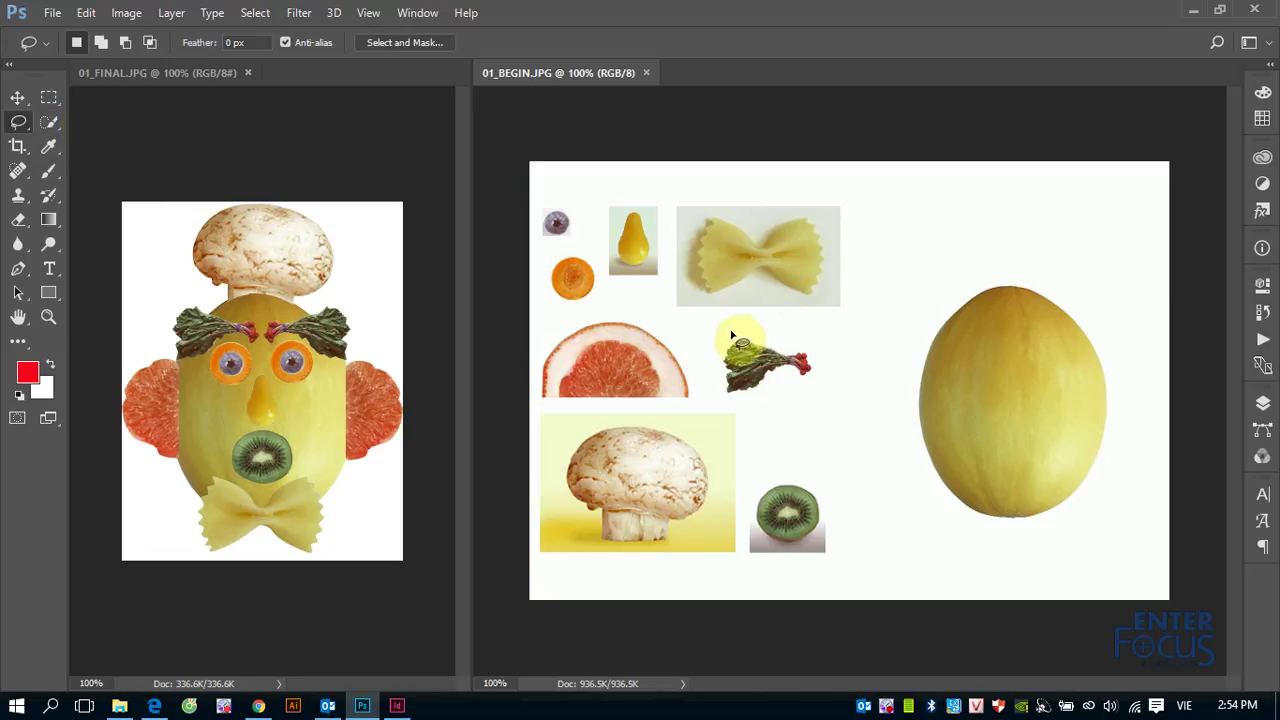
left_click_drag(715, 328, 833, 403)
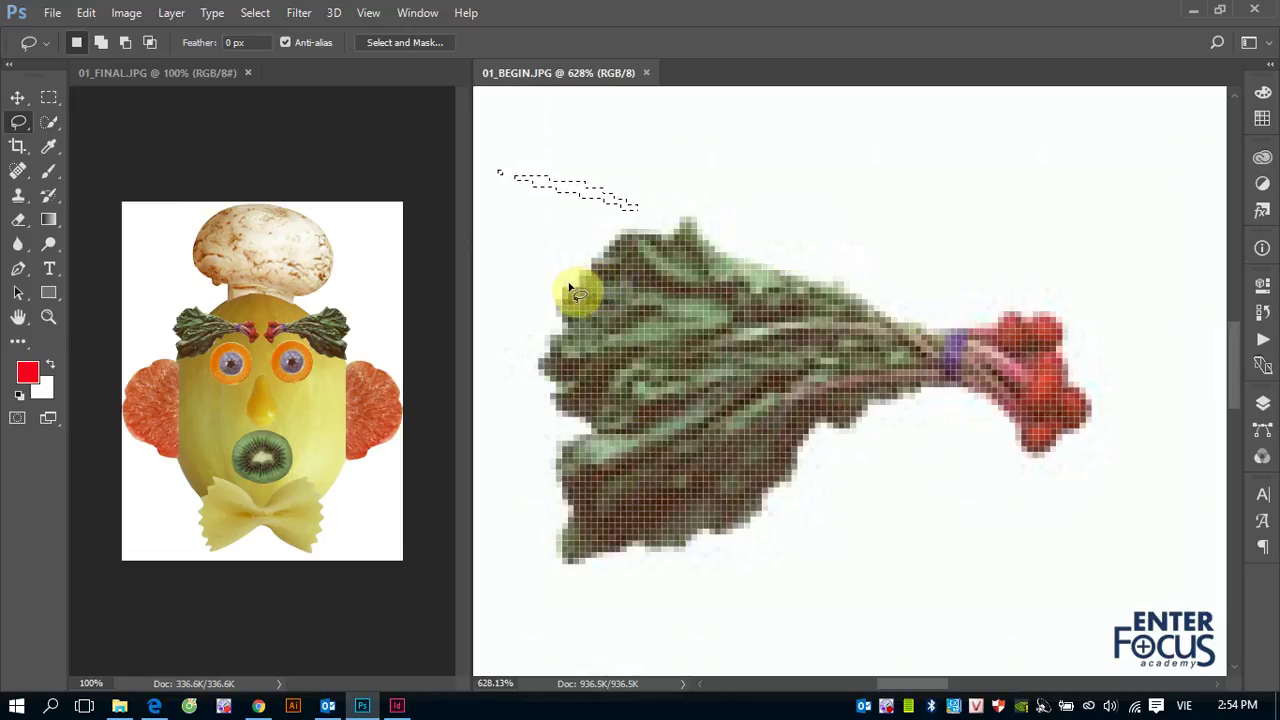
right_click(27, 120)
left_click(94, 126)
left_click(565, 288)
Drag the Lasso around the parsley sprig's upper leaves and red stem.
mouse_move(564, 284)
left_mouse_down()
mouse_move(629, 229)
mouse_move(663, 223)
mouse_move(680, 237)
mouse_move(694, 222)
mouse_move(720, 250)
mouse_move(842, 284)
mouse_move(906, 322)
mouse_move(976, 326)
mouse_move(1010, 308)
mouse_move(1057, 320)
mouse_move(1071, 331)
mouse_move(1068, 385)
mouse_move(1094, 423)
mouse_move(1038, 462)
mouse_move(1021, 457)
mouse_move(1012, 416)
mouse_move(955, 386)
mouse_move(925, 389)
mouse_move(846, 434)
mouse_move(826, 427)
mouse_move(803, 449)
mouse_move(809, 486)
mouse_move(749, 523)
mouse_move(691, 546)
mouse_move(564, 562)
mouse_move(553, 485)
mouse_move(563, 446)
mouse_move(588, 433)
mouse_move(550, 416)
mouse_move(543, 376)
mouse_move(553, 338)
mouse_move(570, 330)
mouse_move(571, 286)
left_mouse_up()
Draw a fresh Lasso selection over the sprig's upper leaves and red stem end.
mouse_move(560, 292)
left_mouse_down()
mouse_move(616, 244)
mouse_move(691, 223)
mouse_move(709, 246)
mouse_move(929, 326)
mouse_move(1058, 320)
mouse_move(1064, 384)
mouse_move(1089, 403)
mouse_move(1089, 437)
mouse_move(1052, 455)
mouse_move(1020, 430)
mouse_move(572, 302)
left_mouse_up()
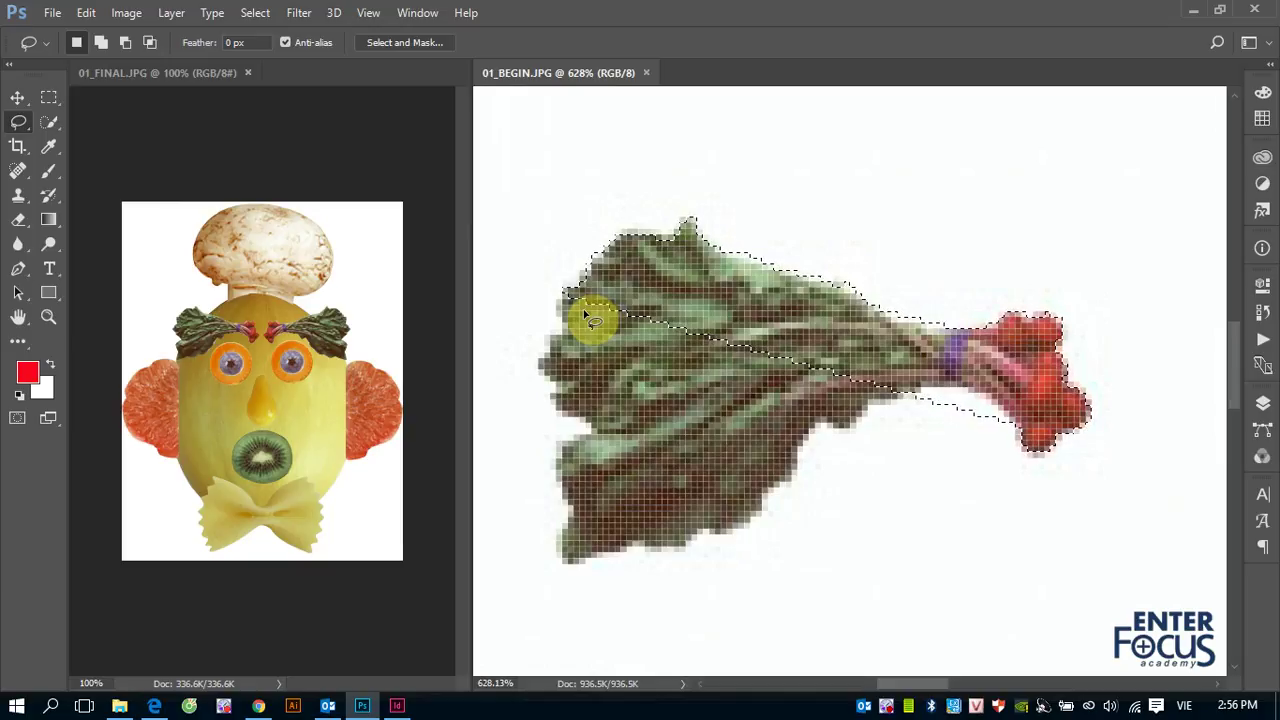
Shift-drag with the Lasso to add the sprig's lower leaves to the selection.
key("shift")
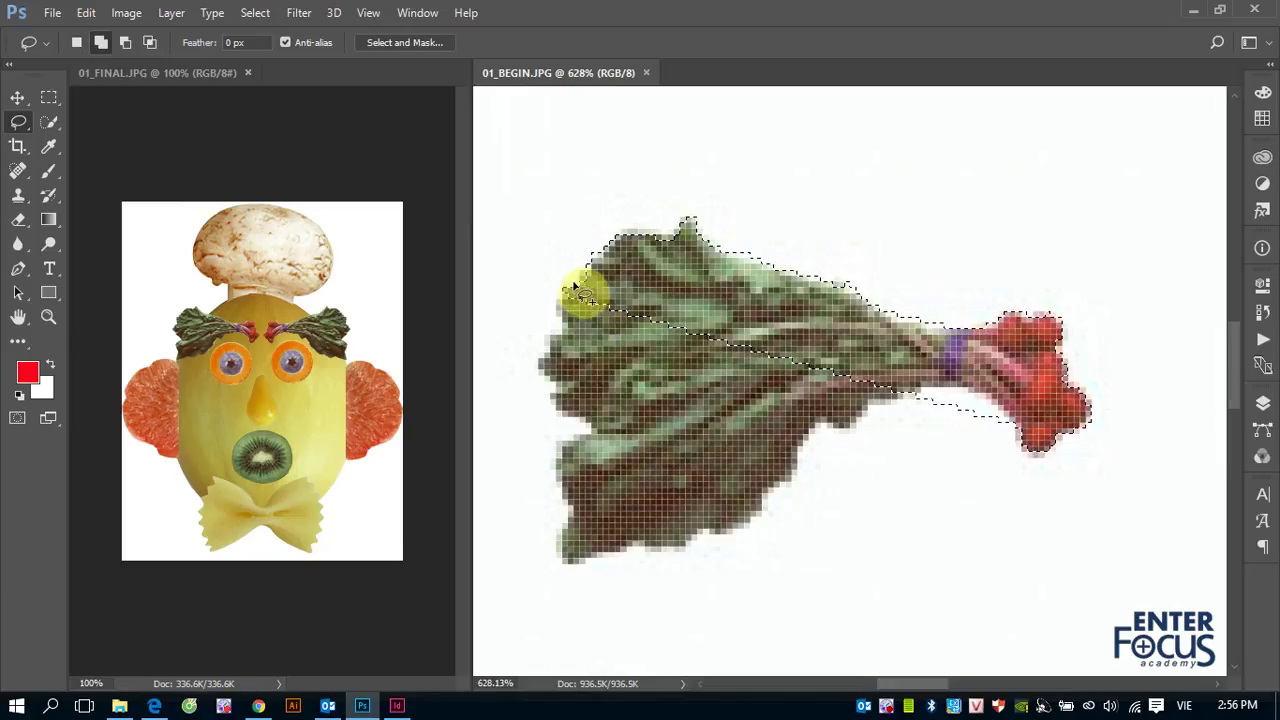
mouse_move(571, 295)
left_mouse_down()
mouse_move(554, 383)
mouse_move(591, 430)
mouse_move(571, 508)
mouse_move(641, 546)
mouse_move(778, 482)
mouse_move(922, 375)
mouse_move(709, 314)
mouse_move(572, 298)
mouse_move(600, 314)
left_mouse_up()
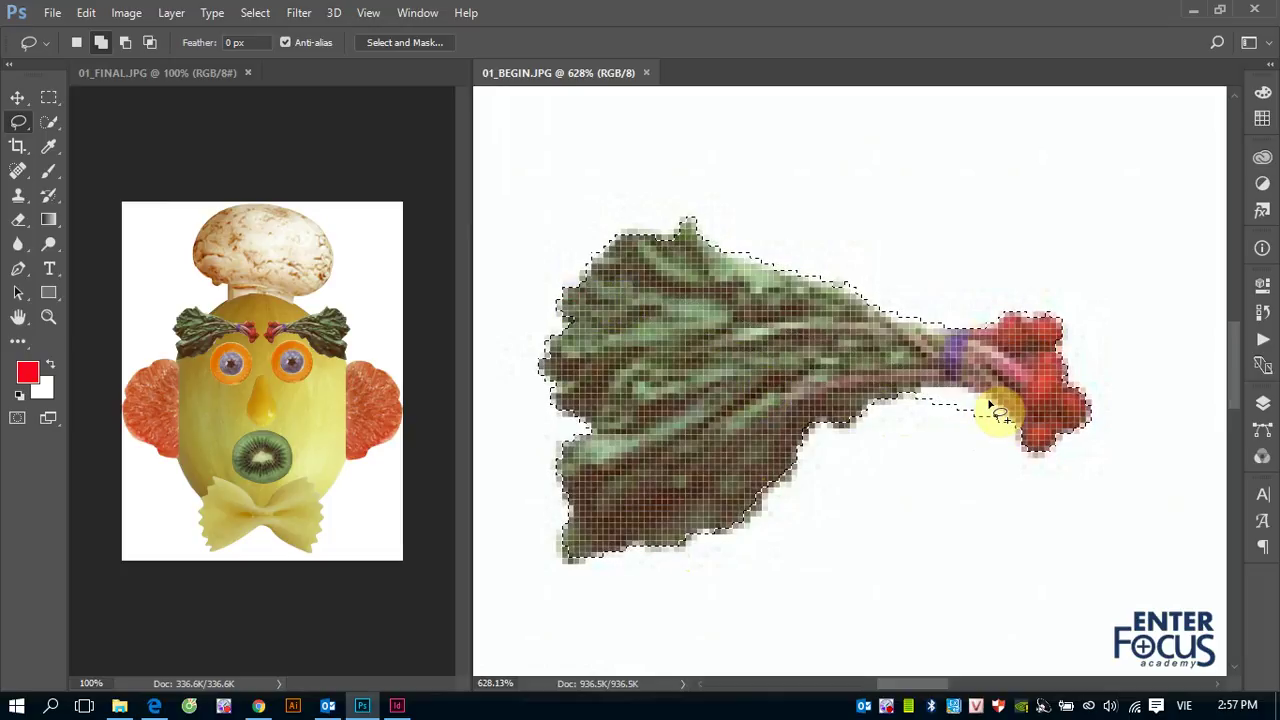
key("alt")
Alt-drag around the excess below the stem to subtract it from the sprig selection.
mouse_move(914, 420)
left_mouse_down()
mouse_move(948, 390)
mouse_move(1003, 447)
left_mouse_up()
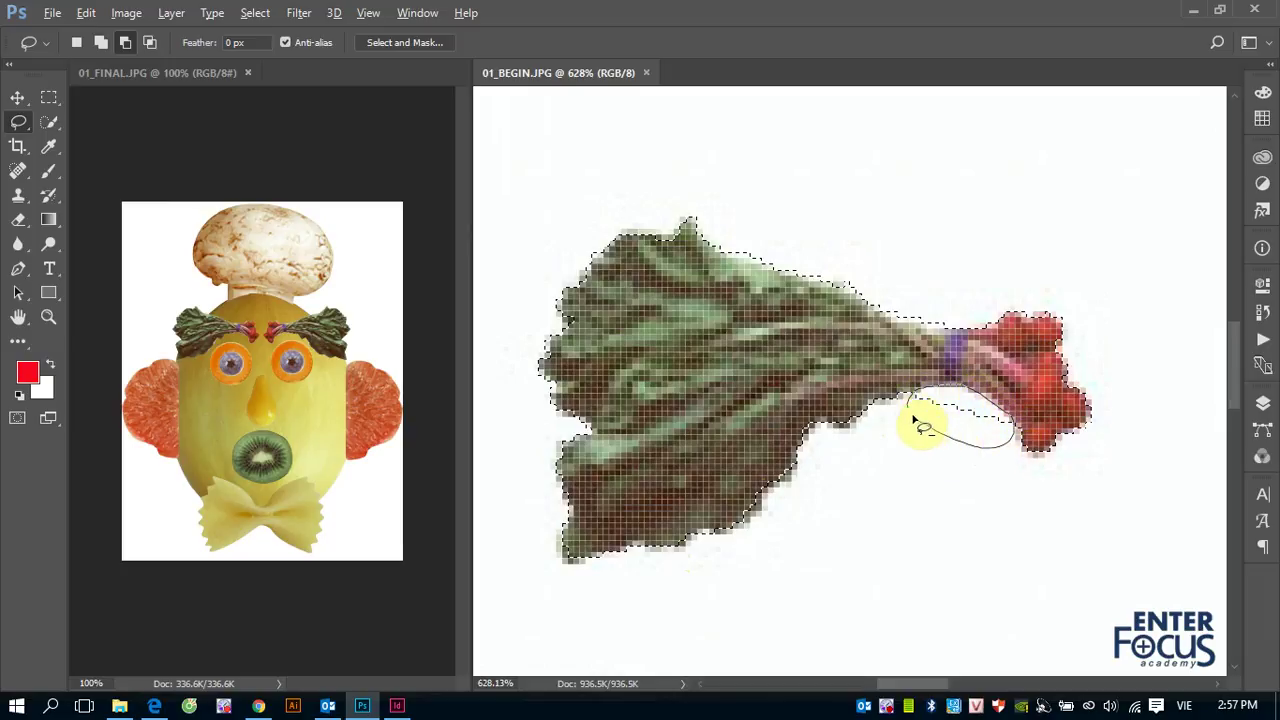
left_click_drag(1003, 447, 908, 404)
key("alt")
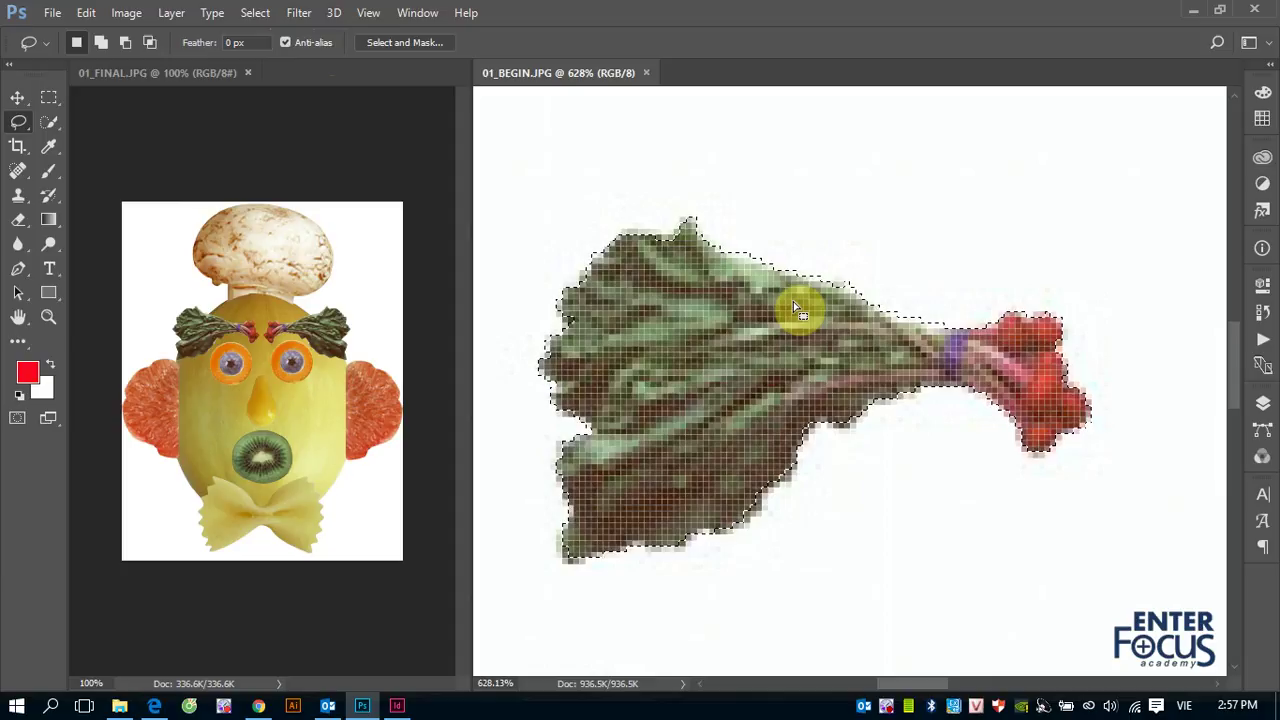
Switch to the Polygonal Lasso, zoom out to the bow-tie pasta, and deselect the greens.
right_click(14, 124)
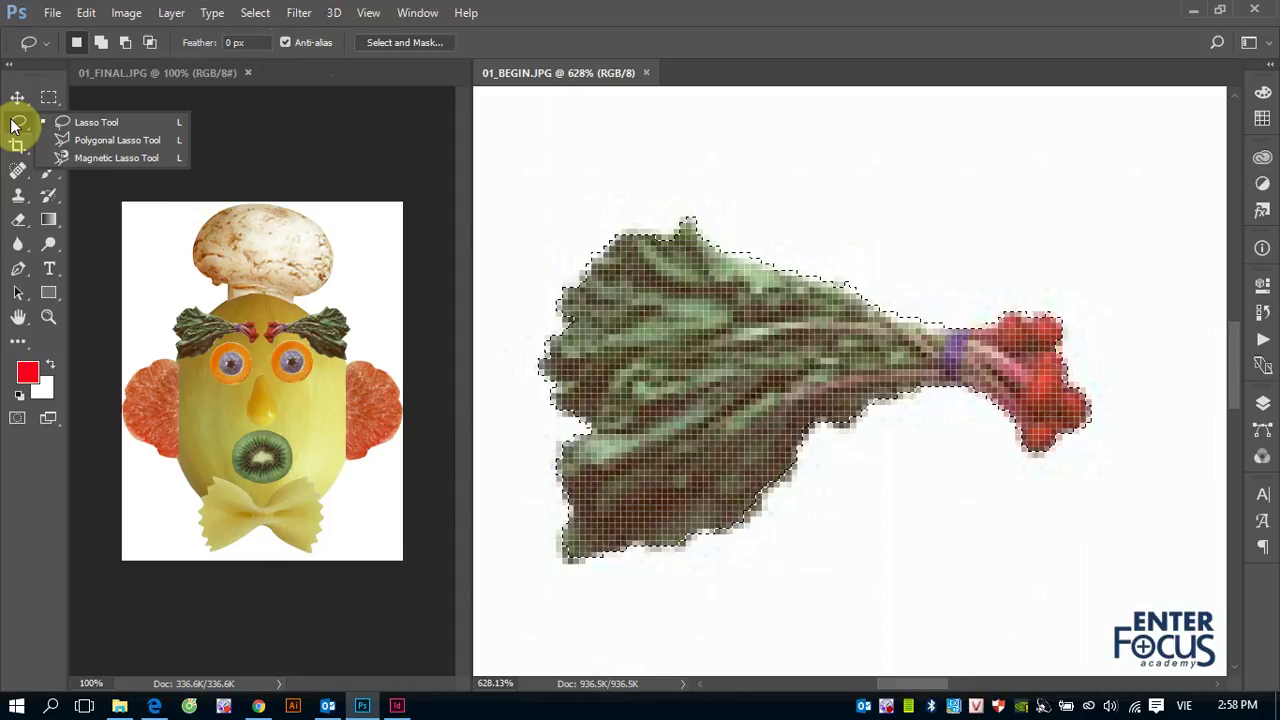
left_click(548, 14)
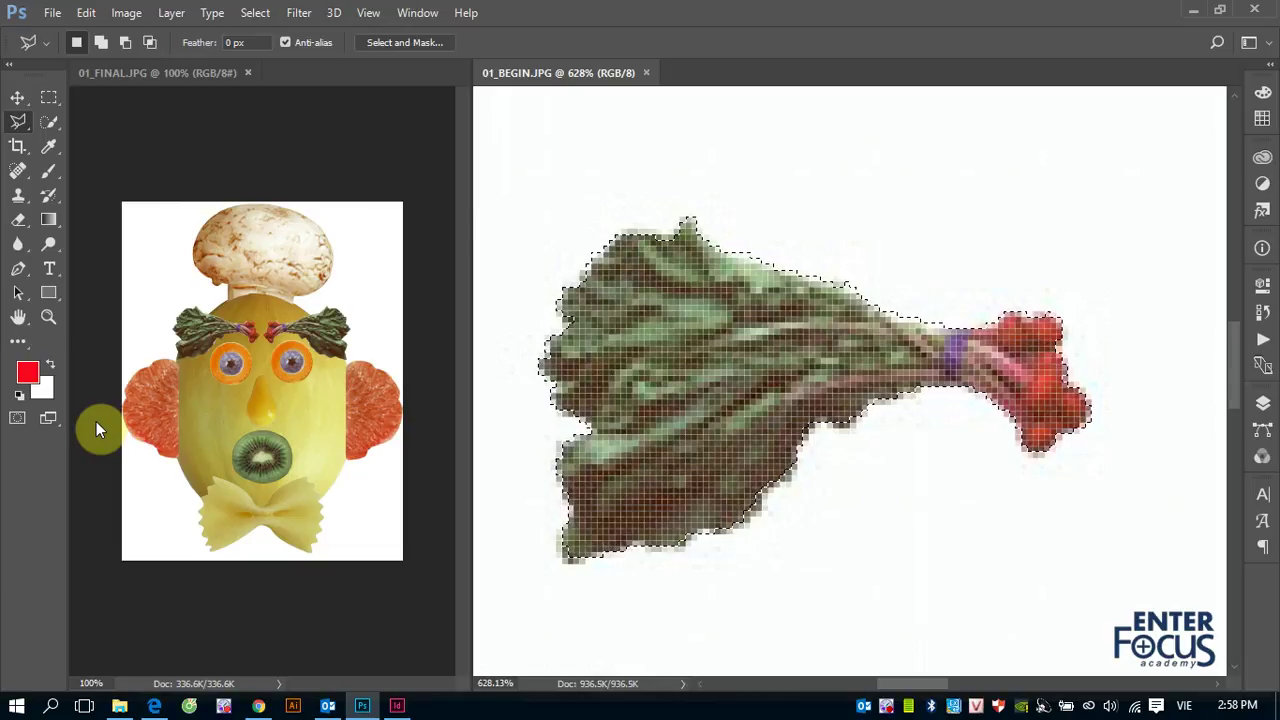
key("shift+l")
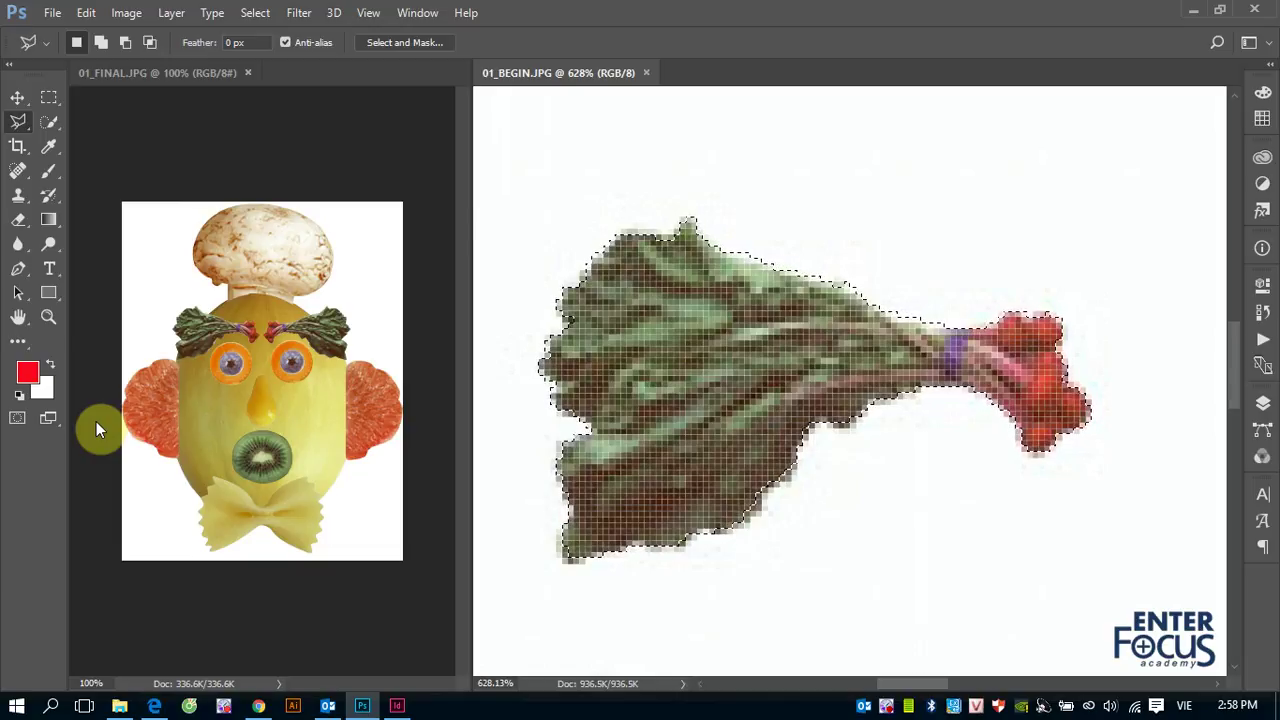
key("ctrl+minus")
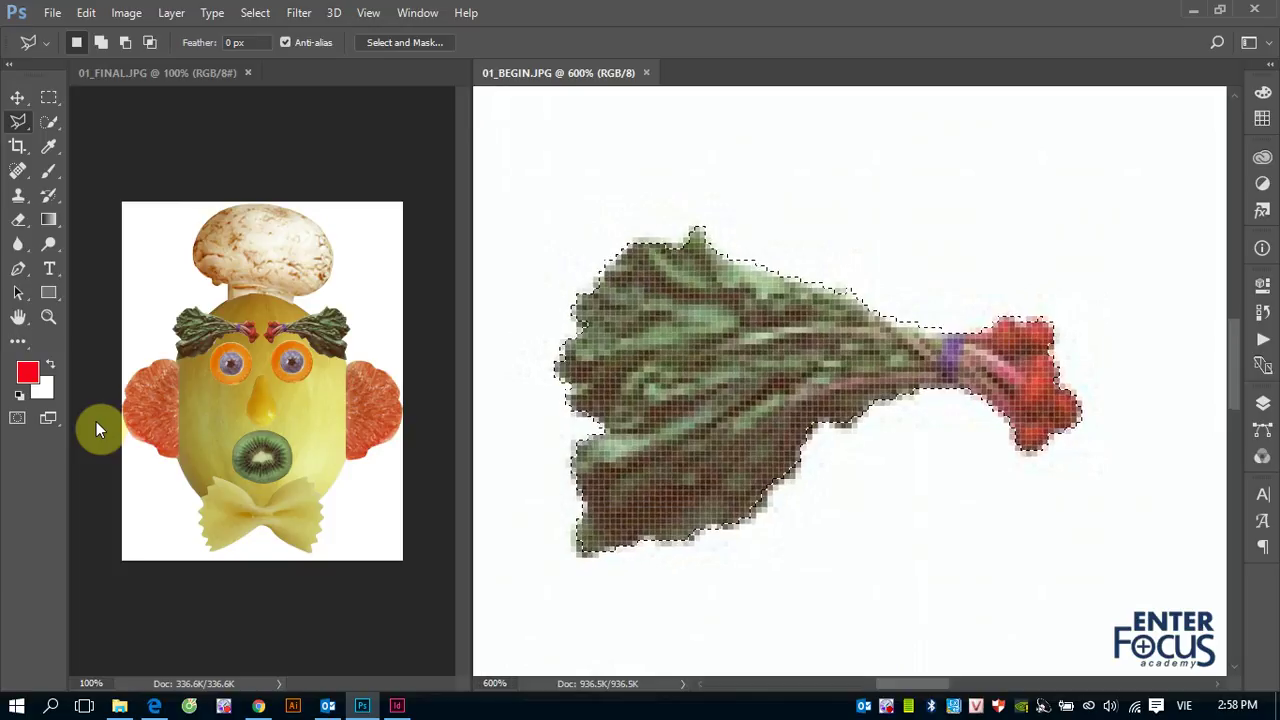
key("ctrl+minus")
key("ctrl+minus")
key("ctrl+minus")
key("ctrl+minus")
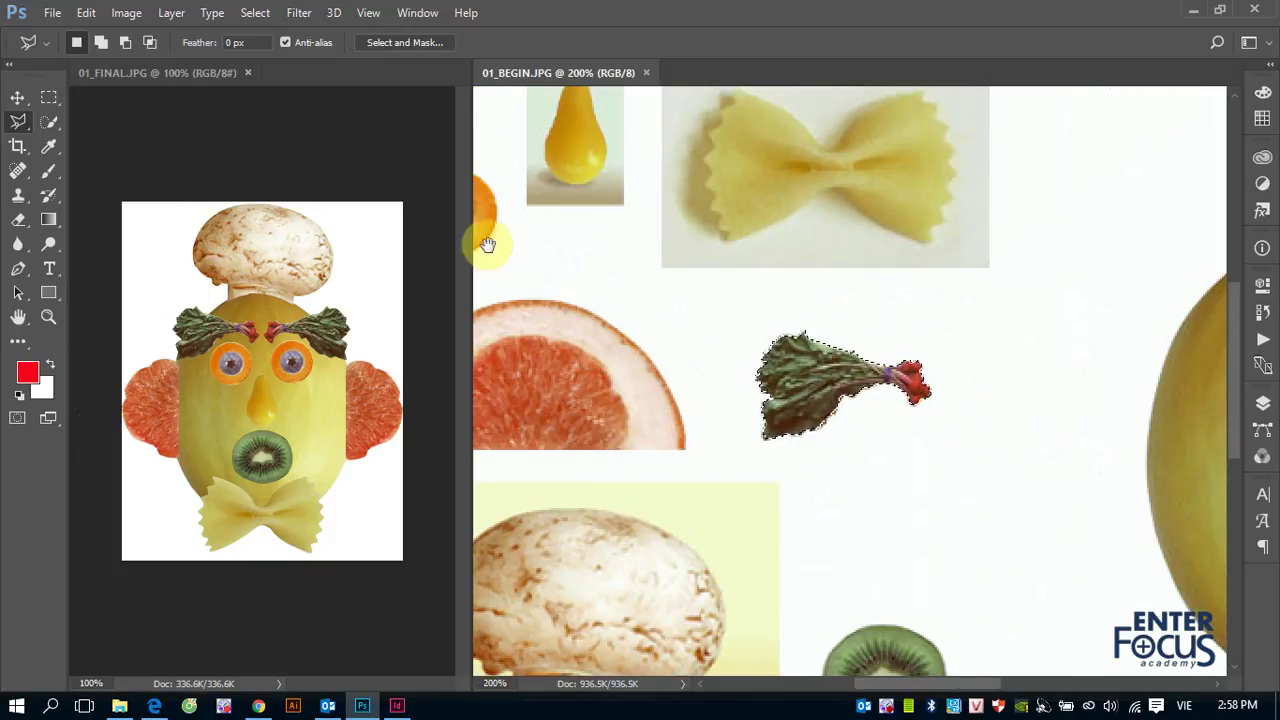
left_click_drag(788, 188, 655, 360)
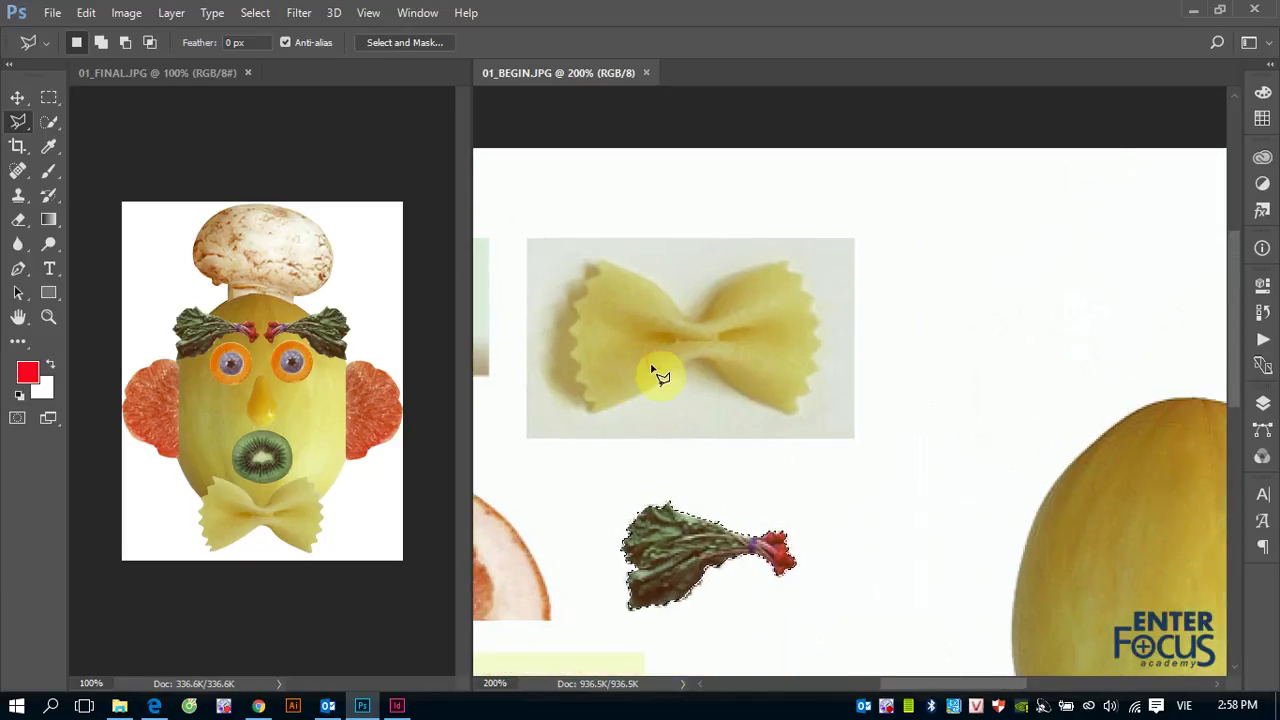
key("ctrl+d")
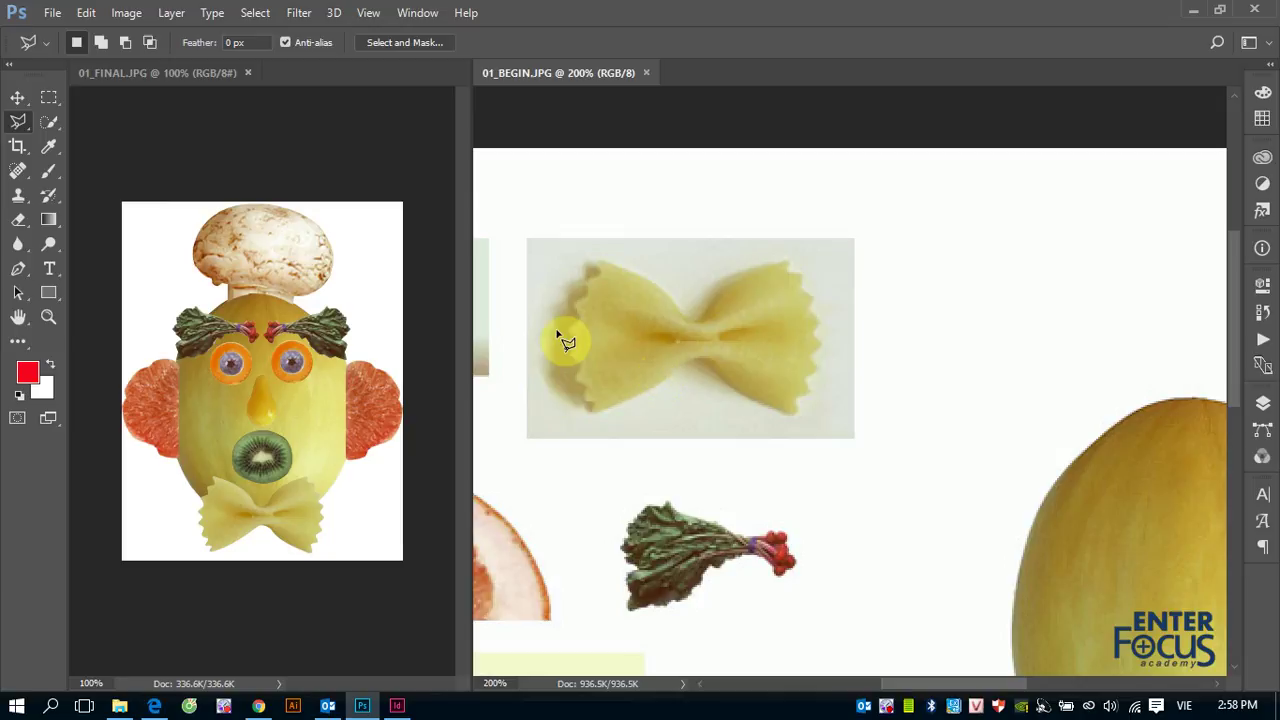
Zoom in on the bow-tie pasta and set the first polygonal lasso point at its left edge.
left_click_drag(547, 242, 838, 424)
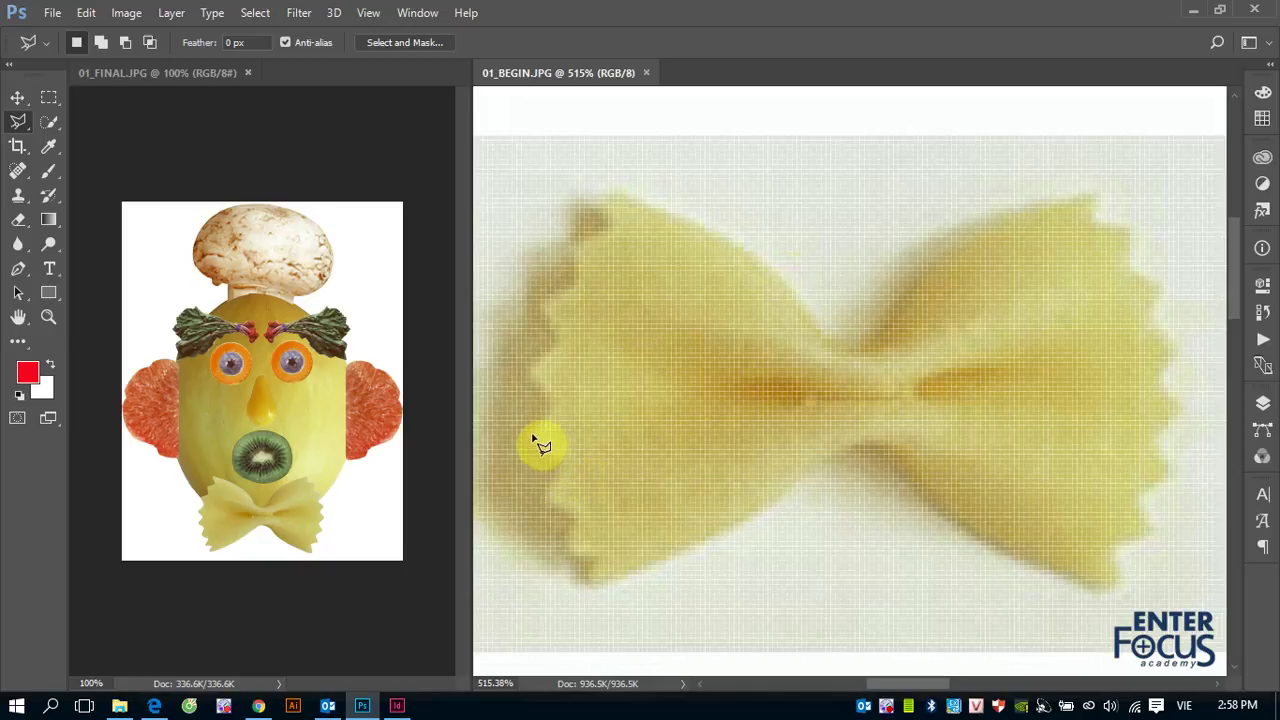
left_click(533, 438)
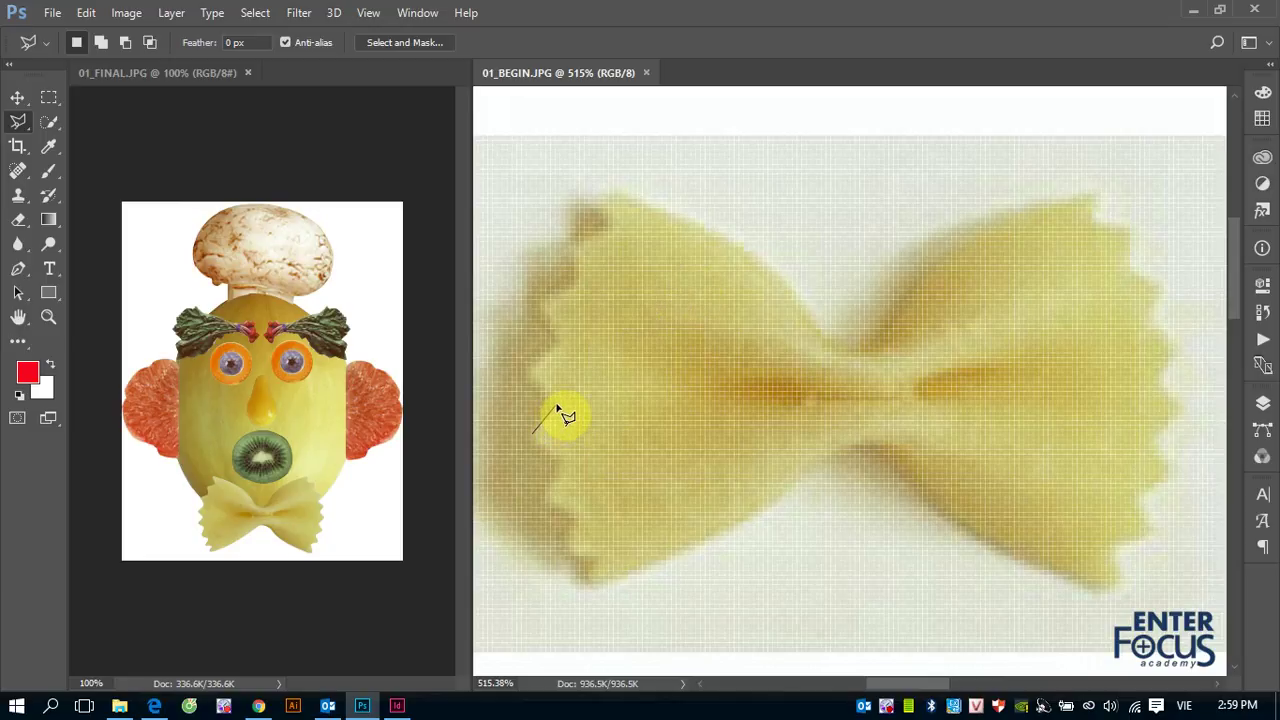
Trace polygonal lasso points up the pasta's left zigzag edge to the top-left tip.
left_click(557, 406)
left_click(528, 372)
left_click(562, 337)
left_click(541, 305)
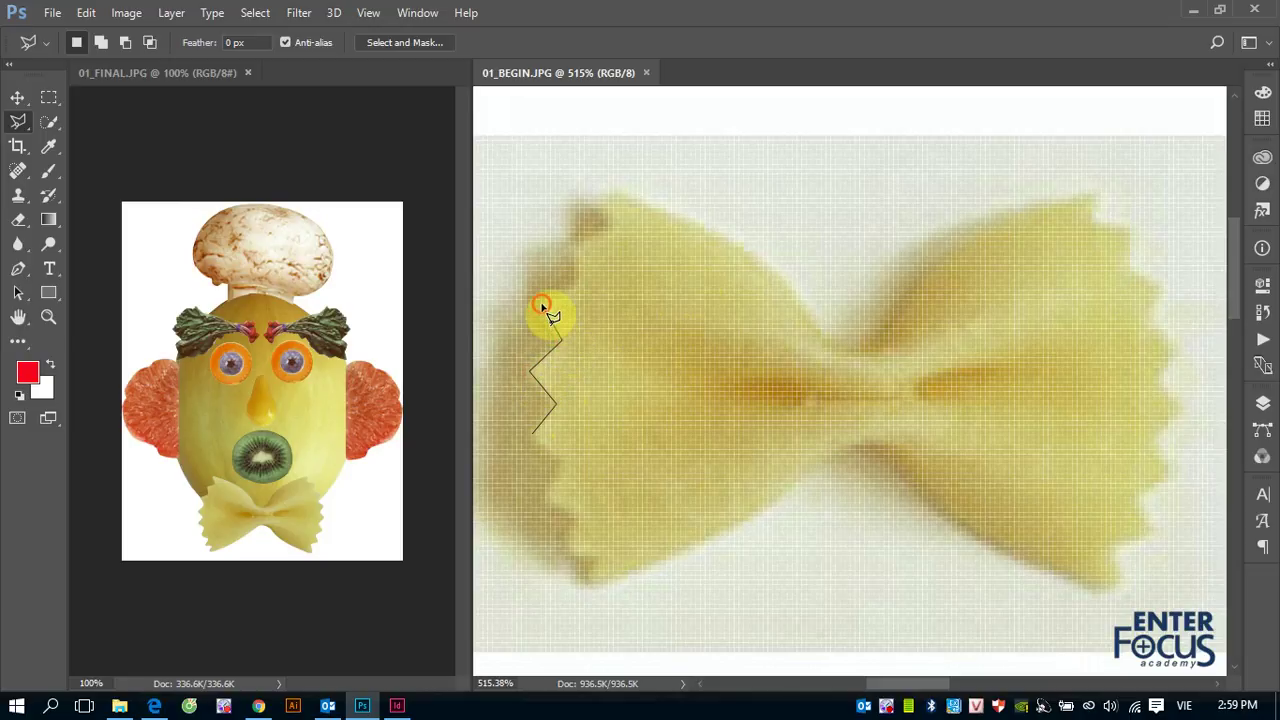
left_click(580, 284)
left_click(568, 240)
left_click(612, 230)
left_click(607, 198)
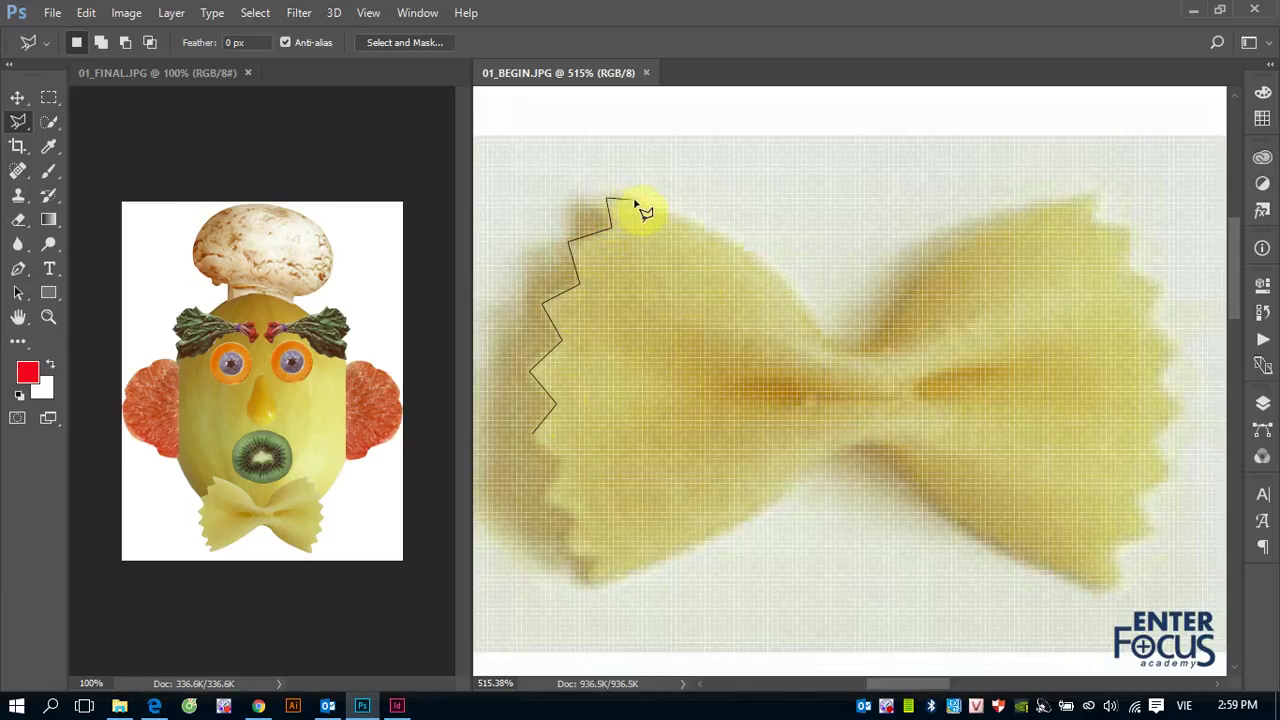
left_click(636, 203)
Continue the outline along the top edge, through the central pinch, to the right wing's tip.
left_click(636, 201)
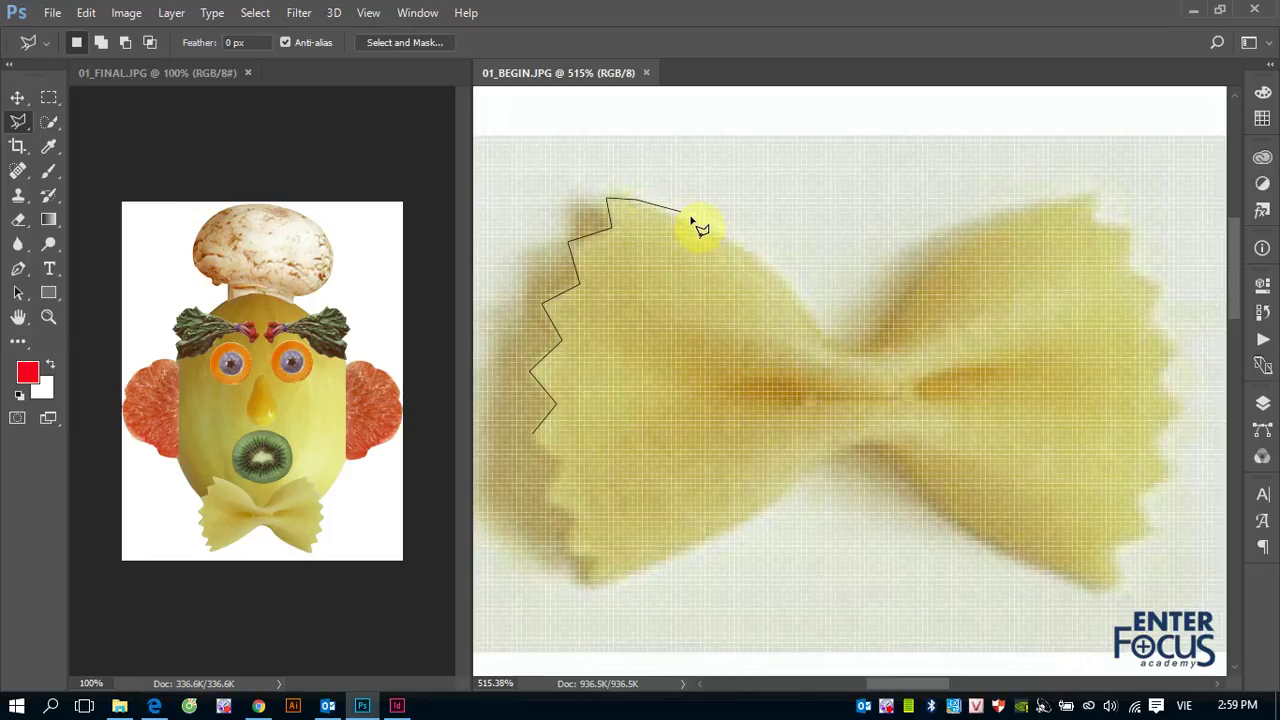
left_click(752, 254)
left_click(838, 350)
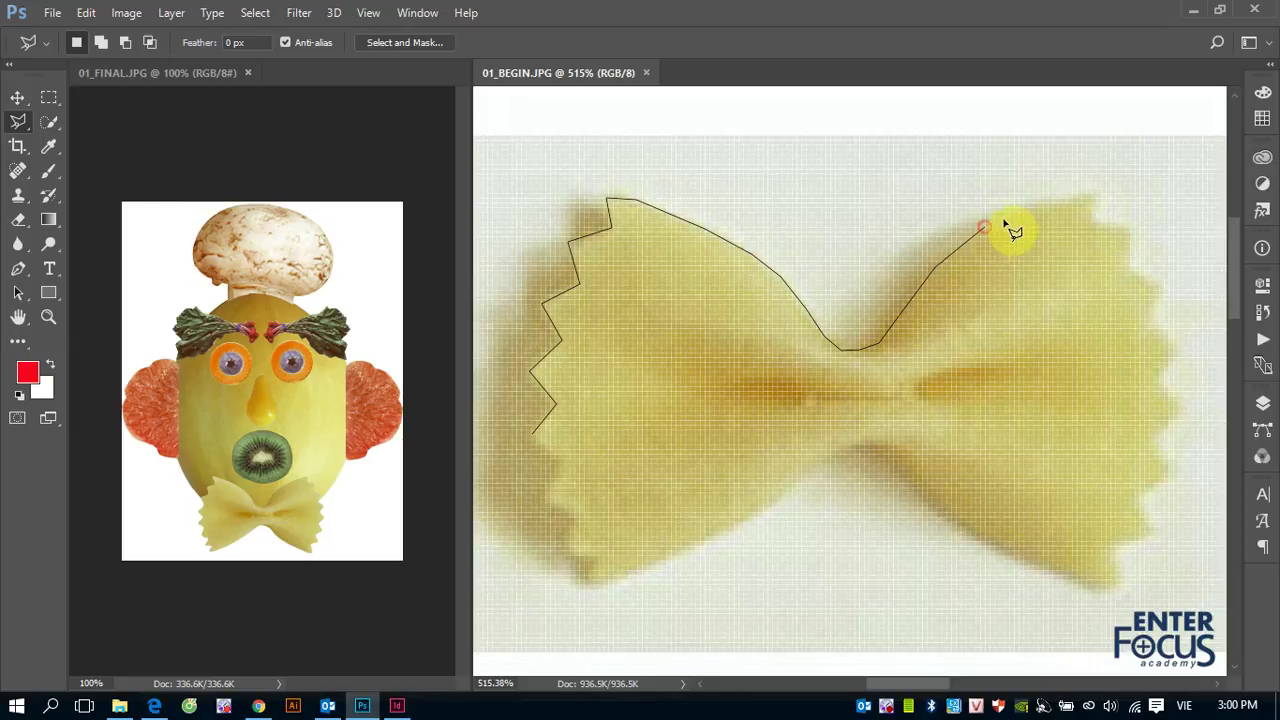
left_click(1050, 205)
left_click(1093, 222)
left_click(1131, 229)
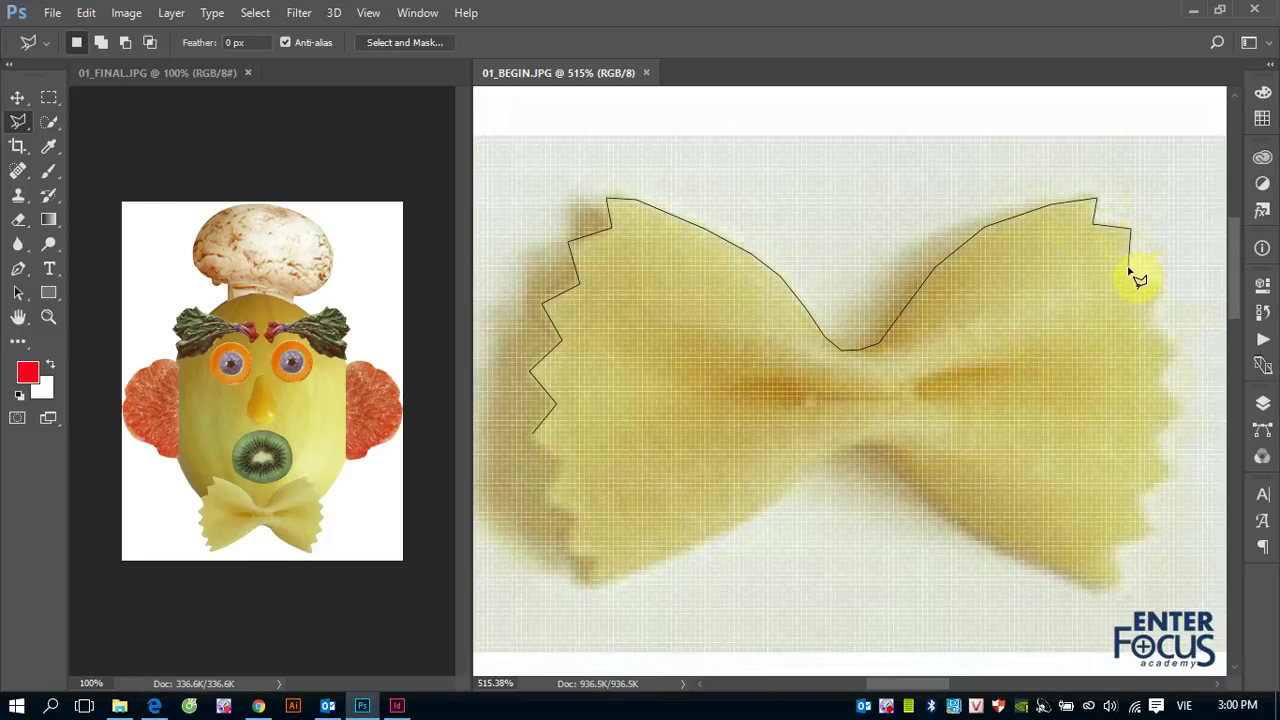
Follow the right wing's zigzag edge down to the pasta's bottom-right tip.
left_click(1129, 268)
left_click(1164, 287)
left_click(1142, 320)
left_click(1172, 339)
left_click(1156, 380)
left_click(1180, 406)
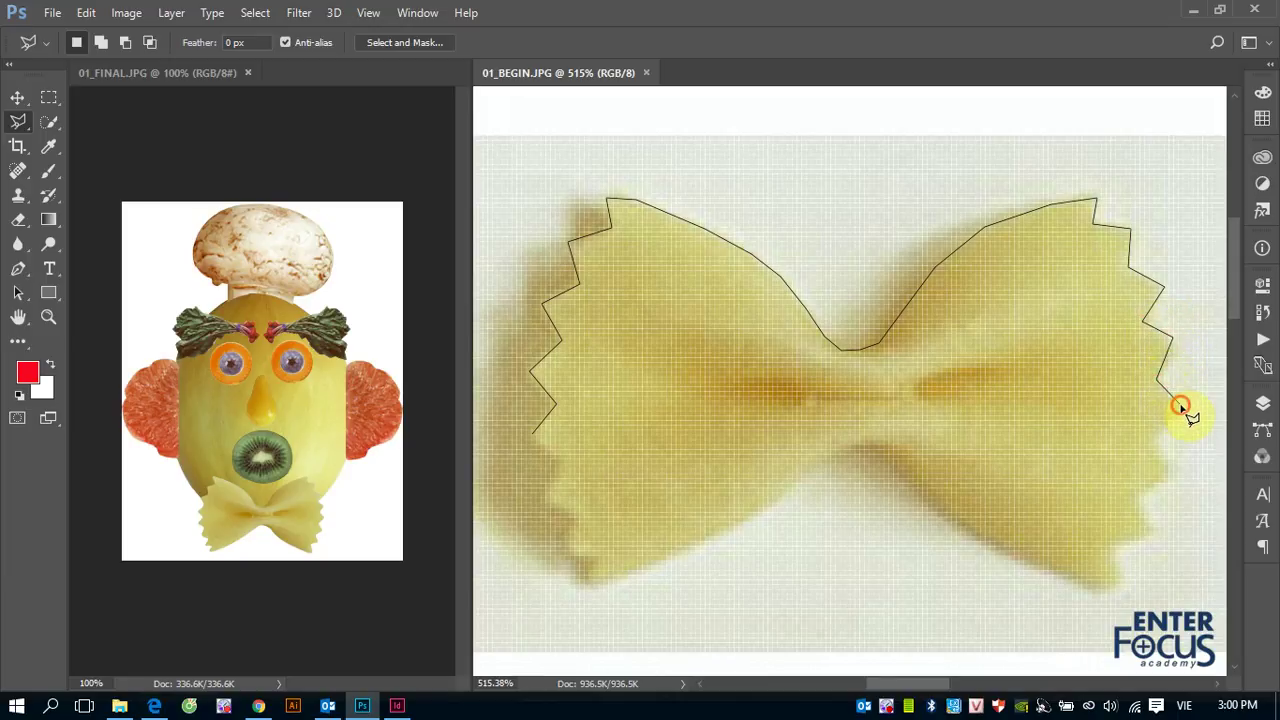
left_click(1148, 440)
left_click(1166, 472)
left_click(1134, 491)
left_click(1150, 530)
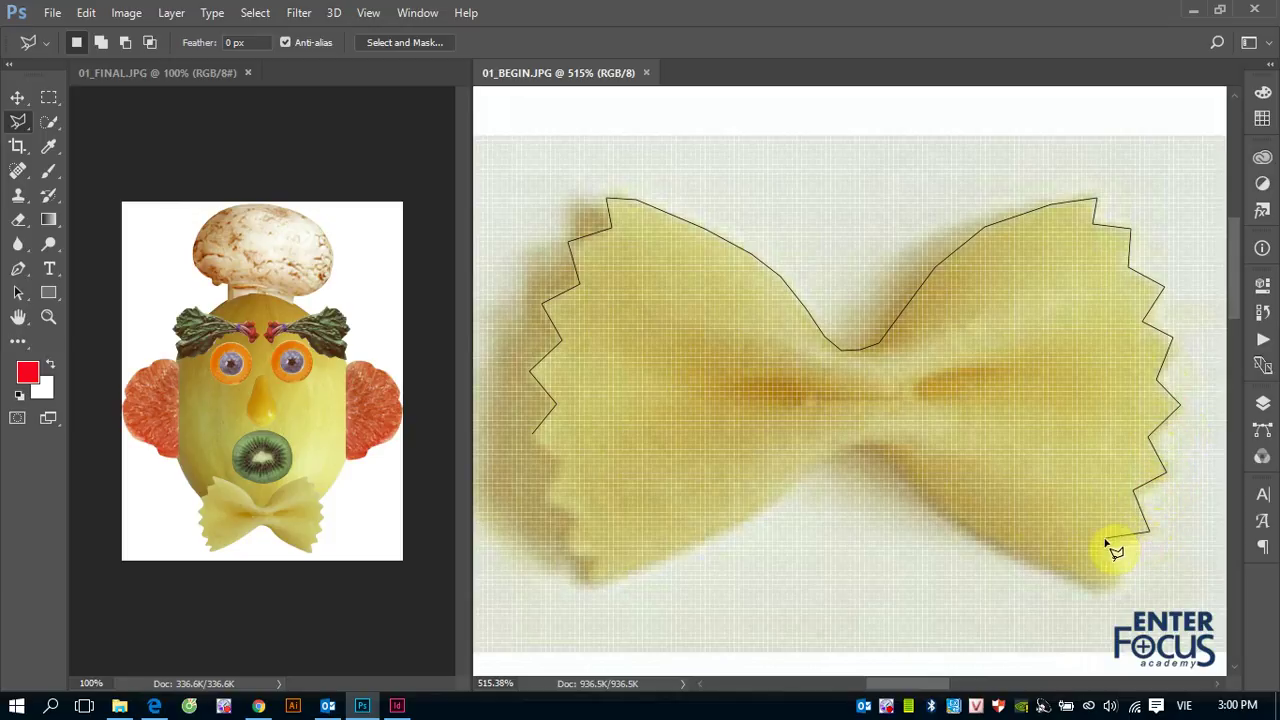
left_click(1110, 541)
left_click(1116, 570)
Trace along the right wing's bottom edge back to the bottom of the central pinch.
left_click(1070, 577)
left_click(1050, 571)
left_click(1005, 557)
left_click(842, 447)
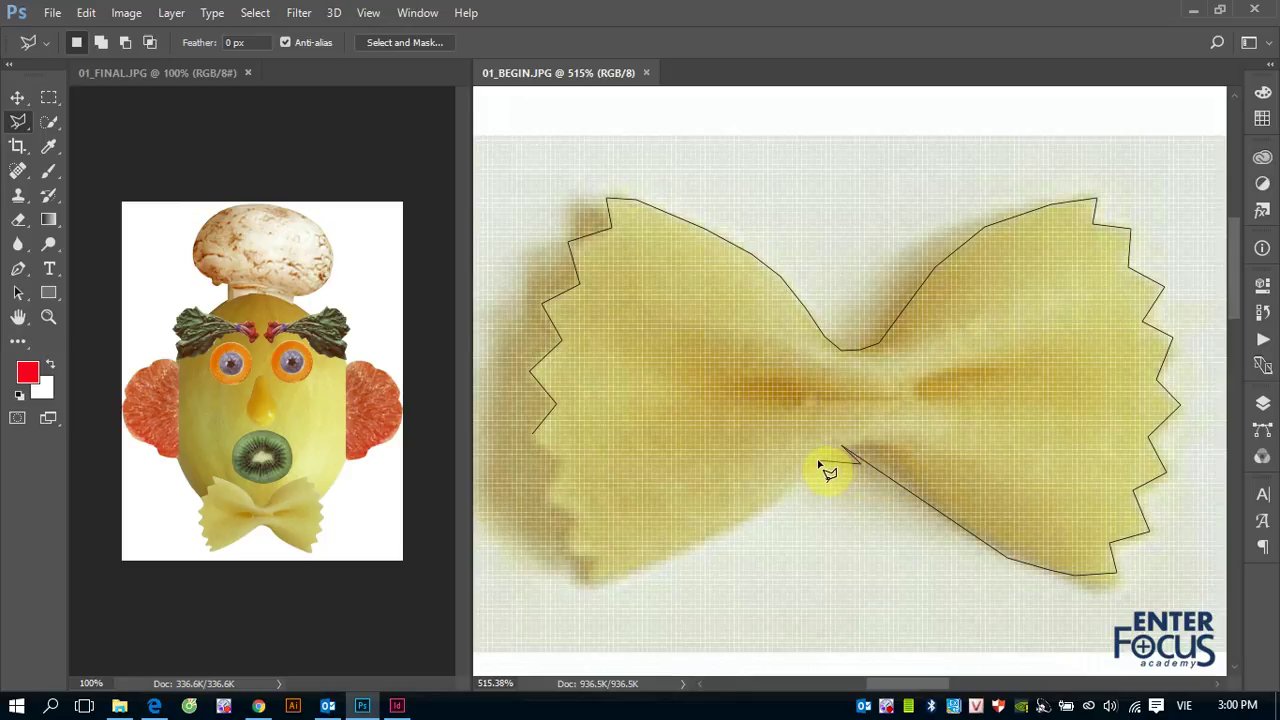
left_click(818, 461)
Close the bow-tie pasta outline along its lower-left edge, then zoom out.
mouse_move(818, 462)
left_mouse_down()
mouse_move(785, 499)
mouse_move(650, 570)
mouse_move(595, 567)
mouse_move(569, 515)
mouse_move(543, 508)
mouse_move(566, 471)
mouse_move(530, 435)
left_mouse_up()
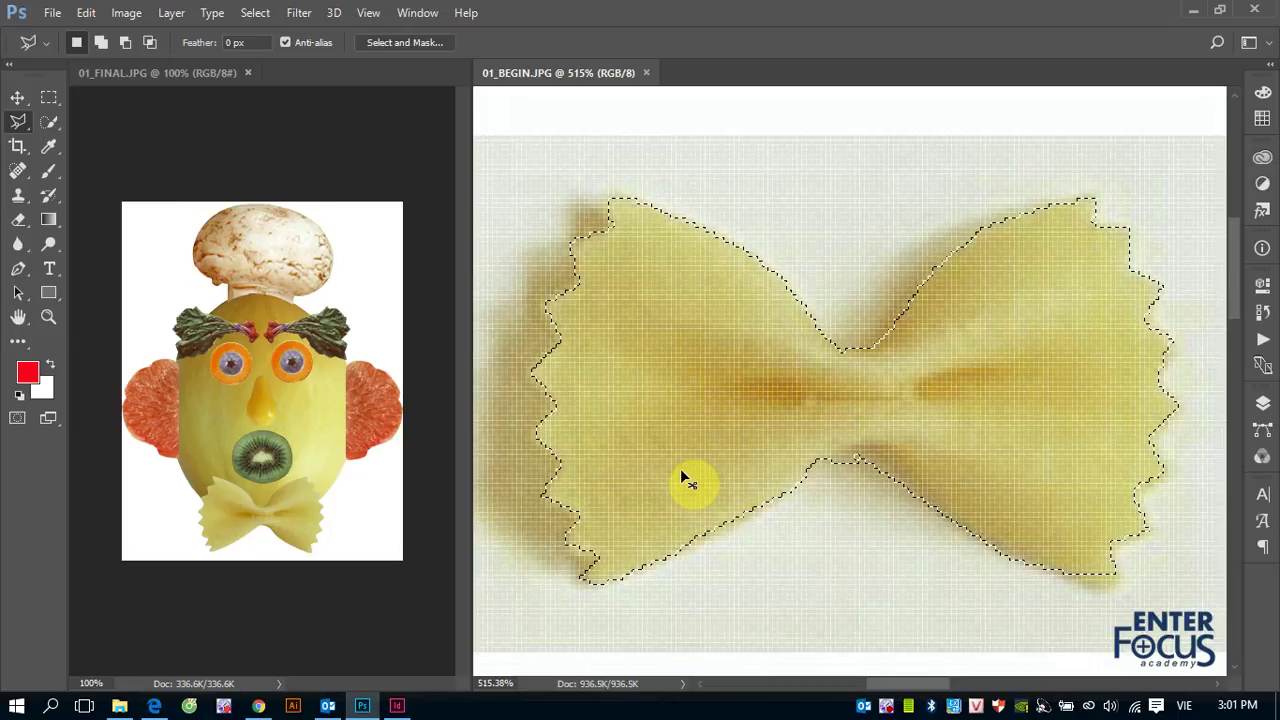
key("ctrl+minus")
key("ctrl+minus")
key("ctrl+minus")
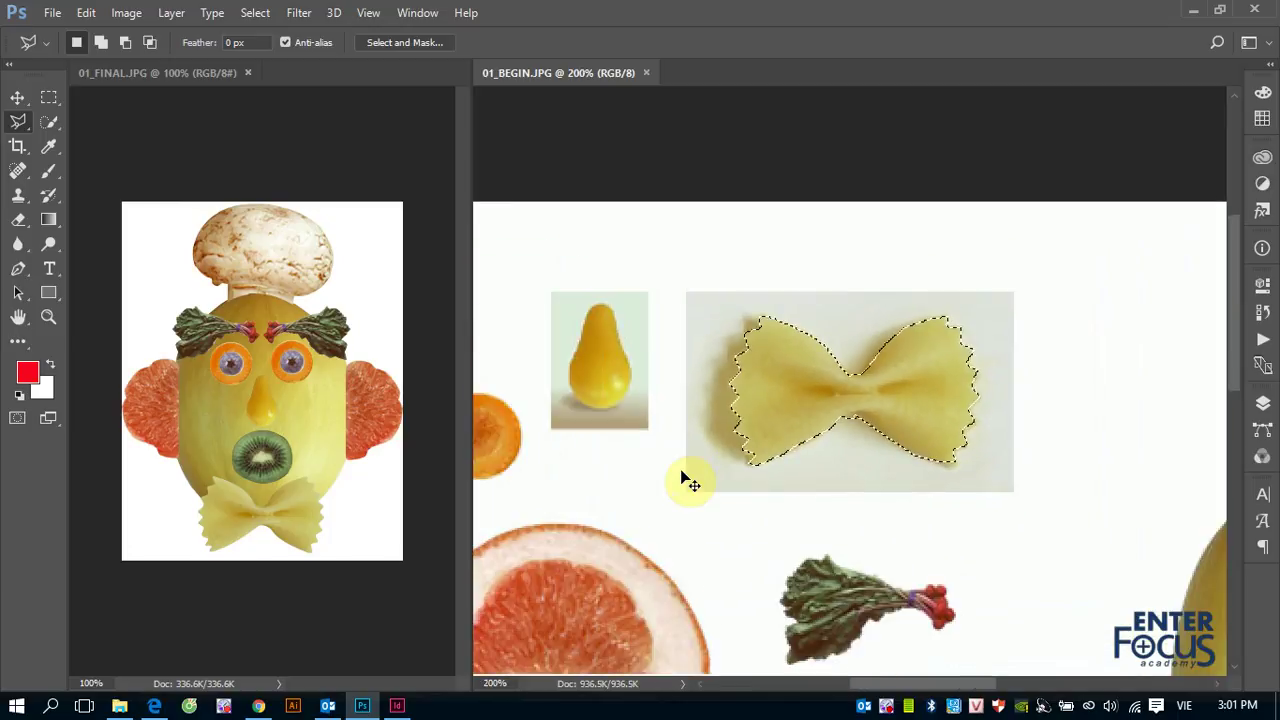
Zoom out to the full source sheet and switch to the Magnetic Lasso Tool.
key("ctrl+minus")
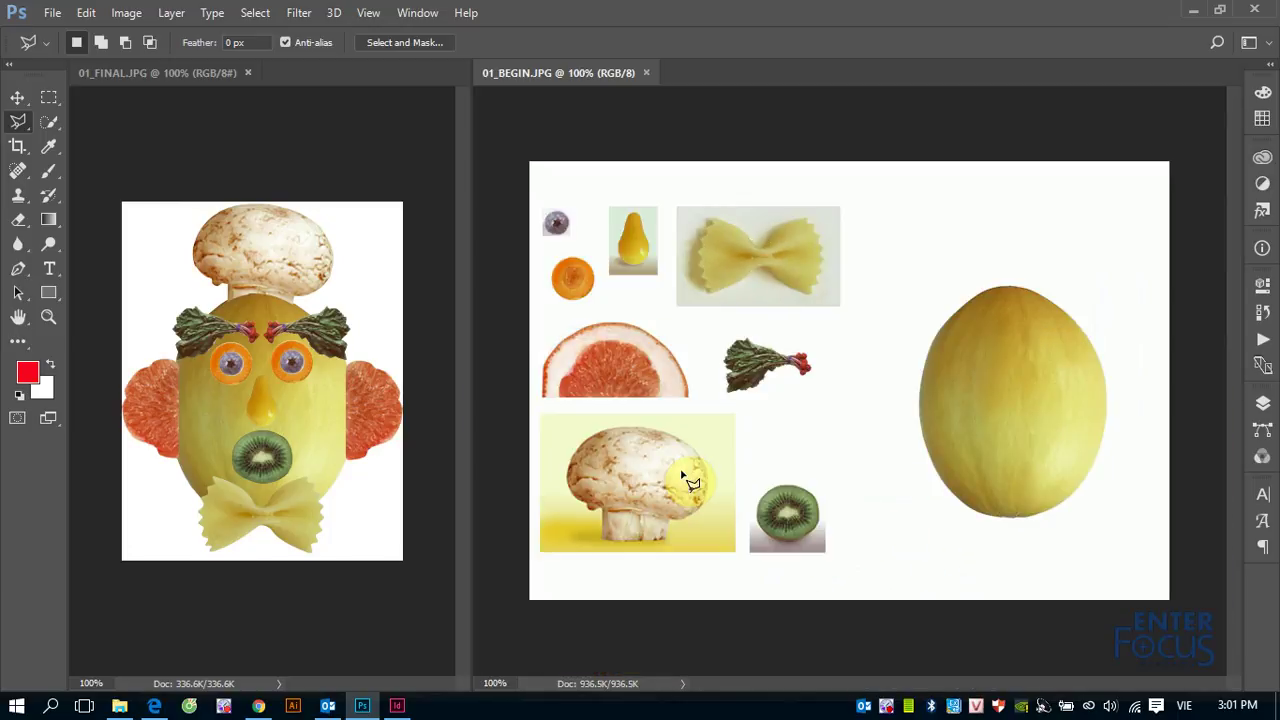
left_click_drag(18, 121, 73, 157)
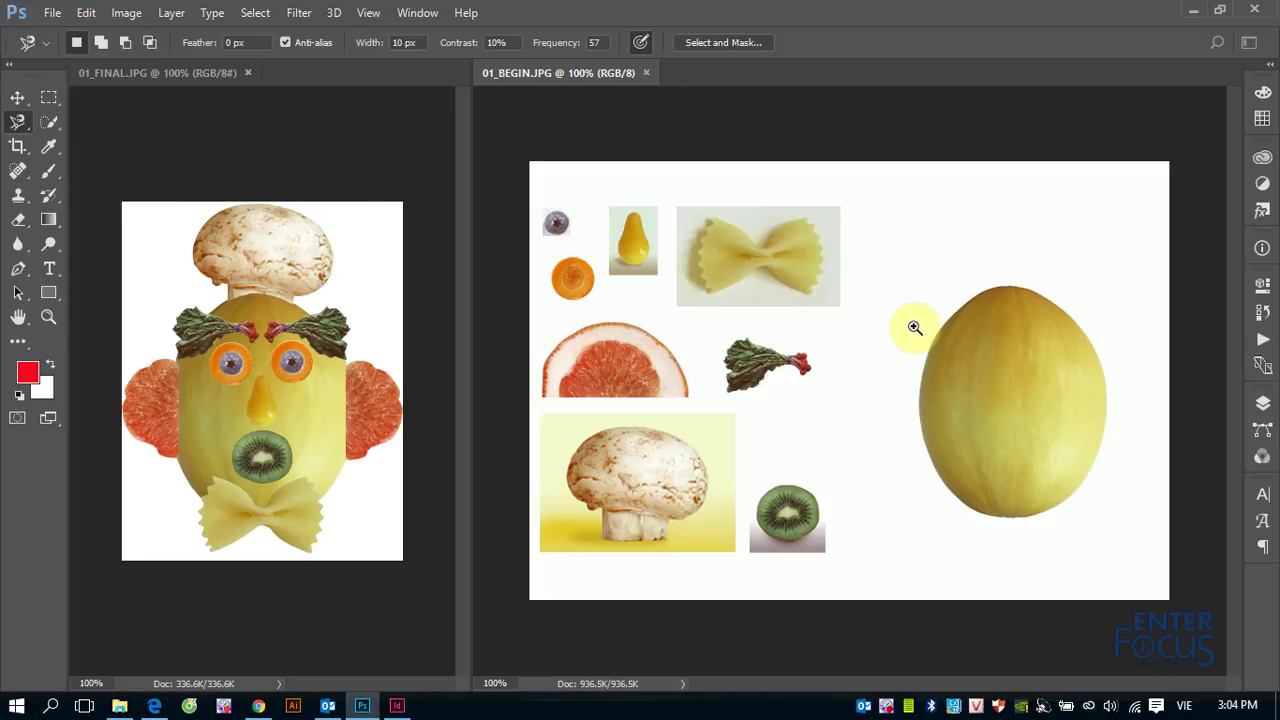
Zoom in on the melon and trace its edge with the magnetic lasso from the top.
left_click_drag(907, 268, 1126, 531)
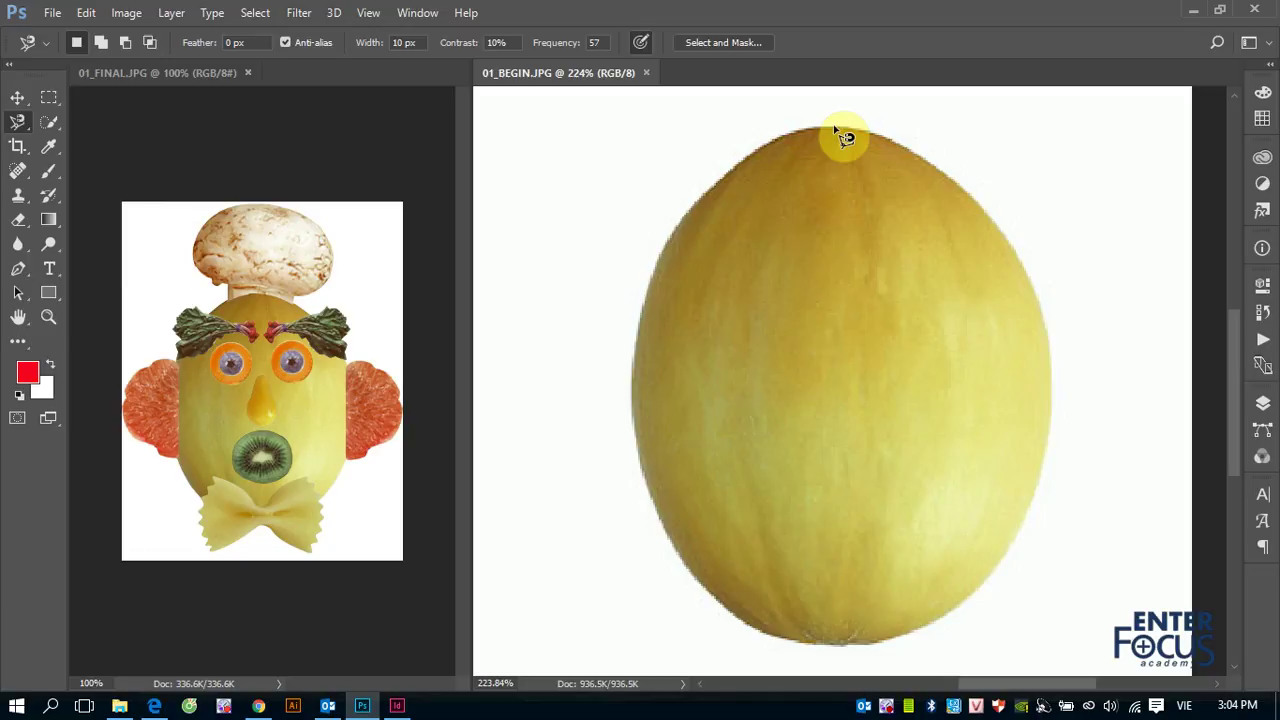
left_click(833, 126)
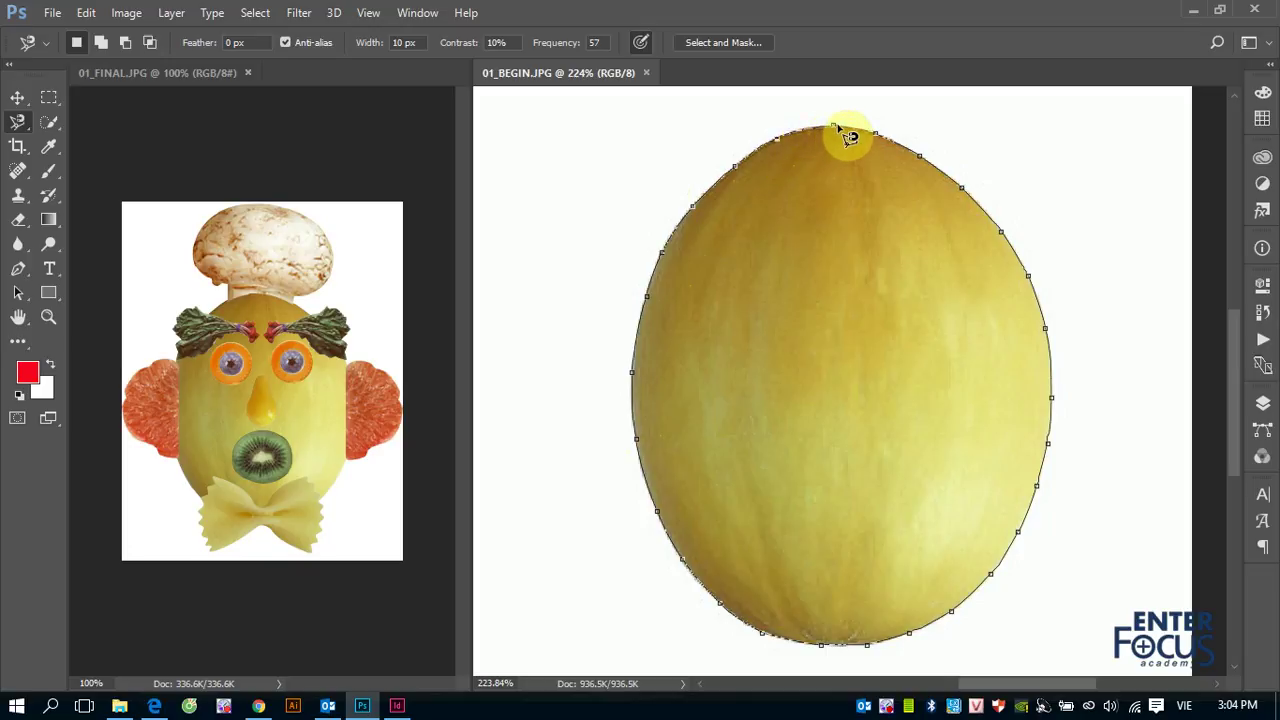
Close the melon outline at its start point and view the sheet at 100%.
left_click(835, 127)
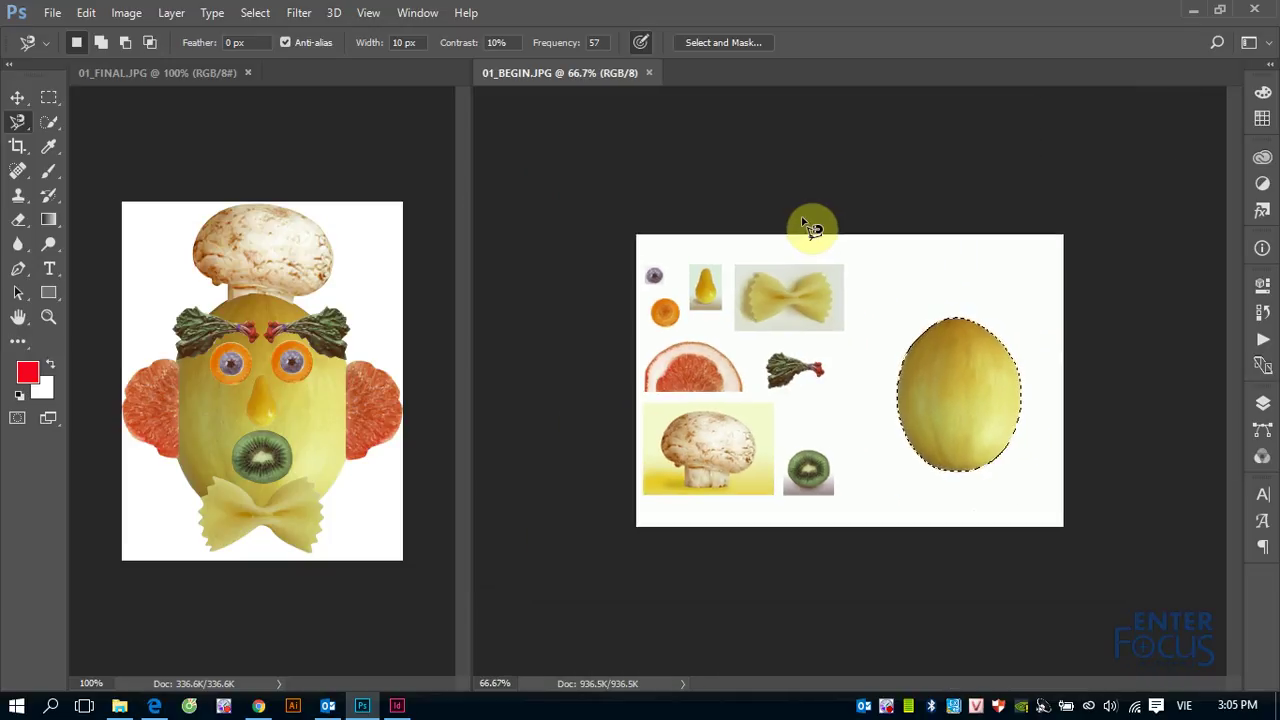
double_click(43, 321)
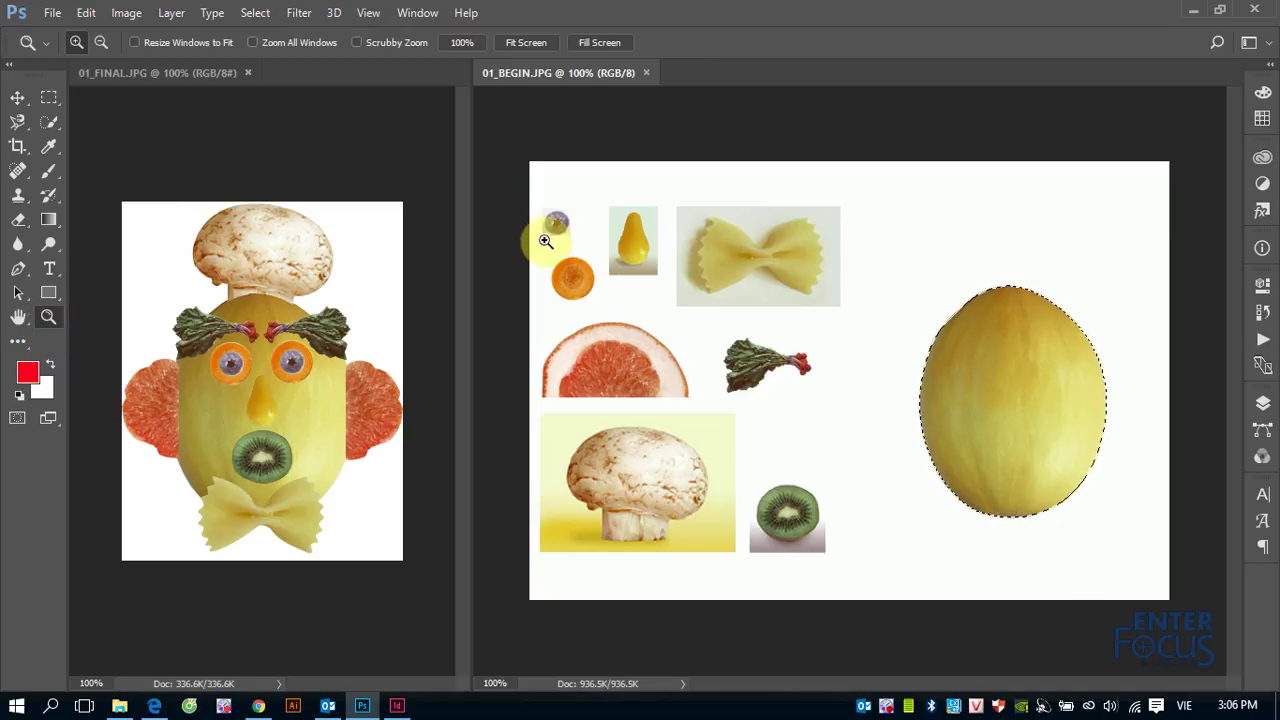
Zoom in with a marquee around the bow-tie pasta so it fills the window.
left_click_drag(691, 215, 830, 305)
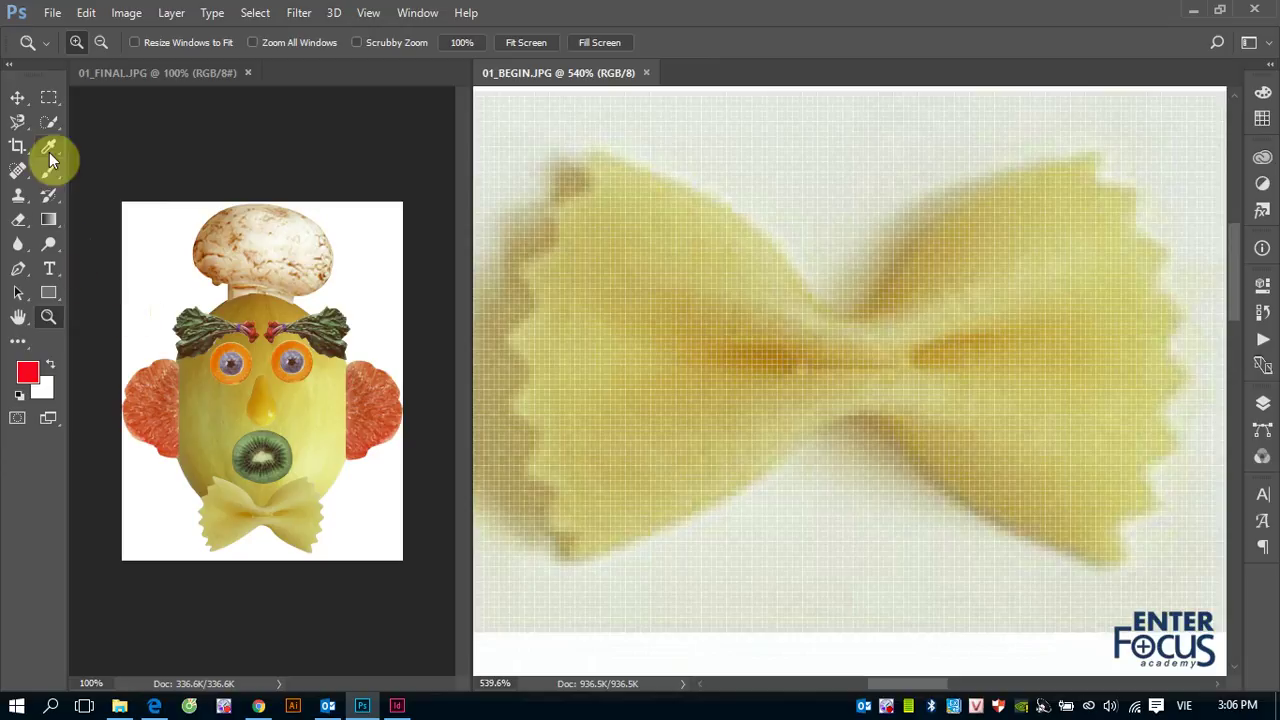
Trace the bow-tie pasta with the Magnetic Lasso from its left edge past the lower-right corner.
left_click_drag(17, 121, 73, 156)
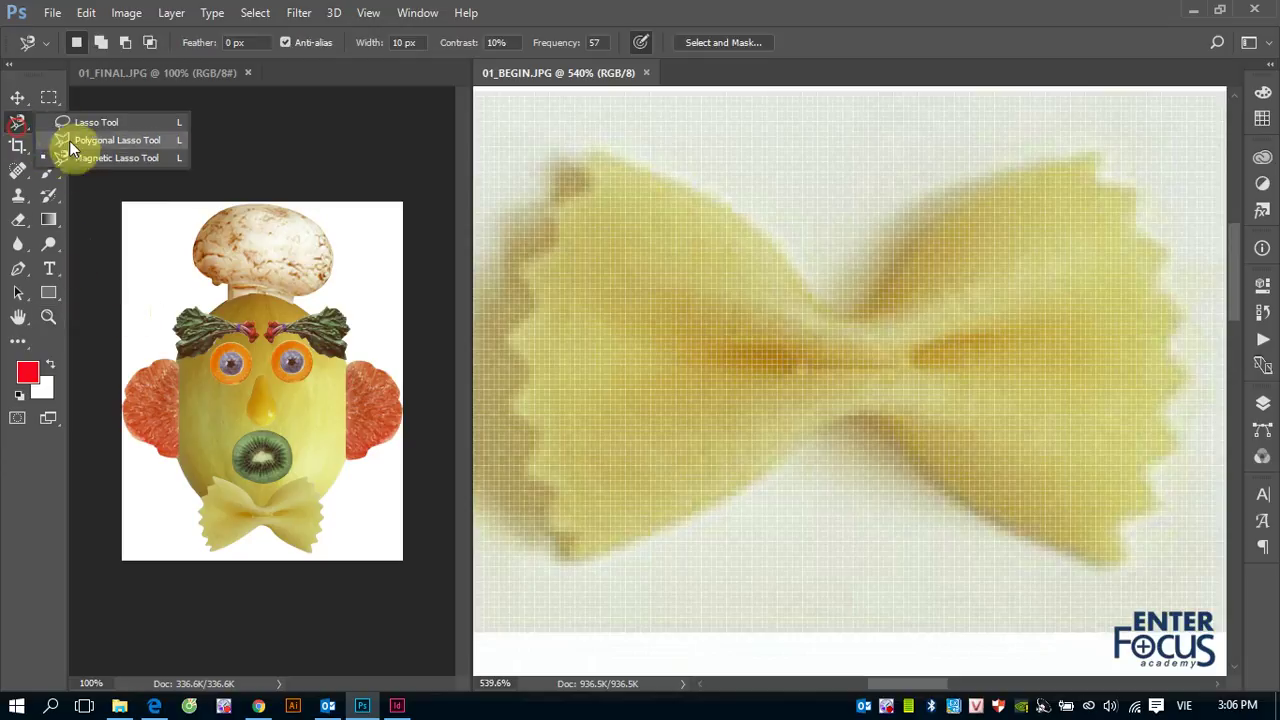
left_click(73, 157)
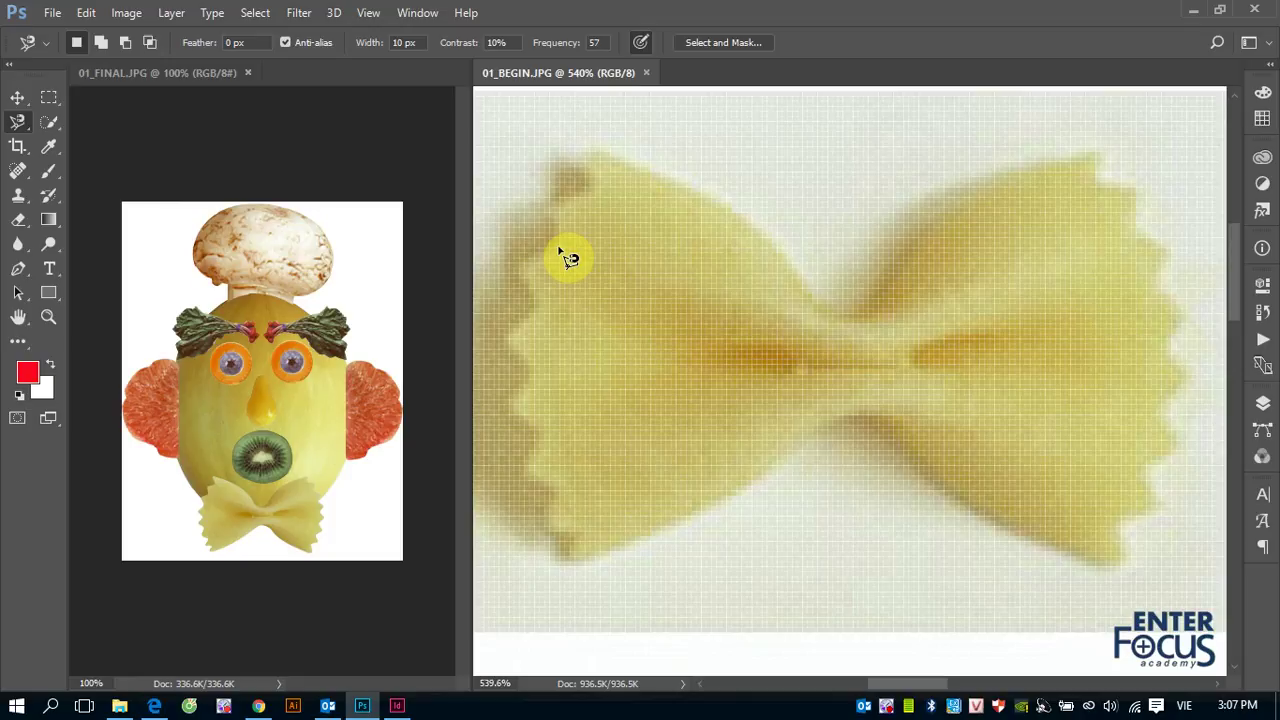
left_click(555, 242)
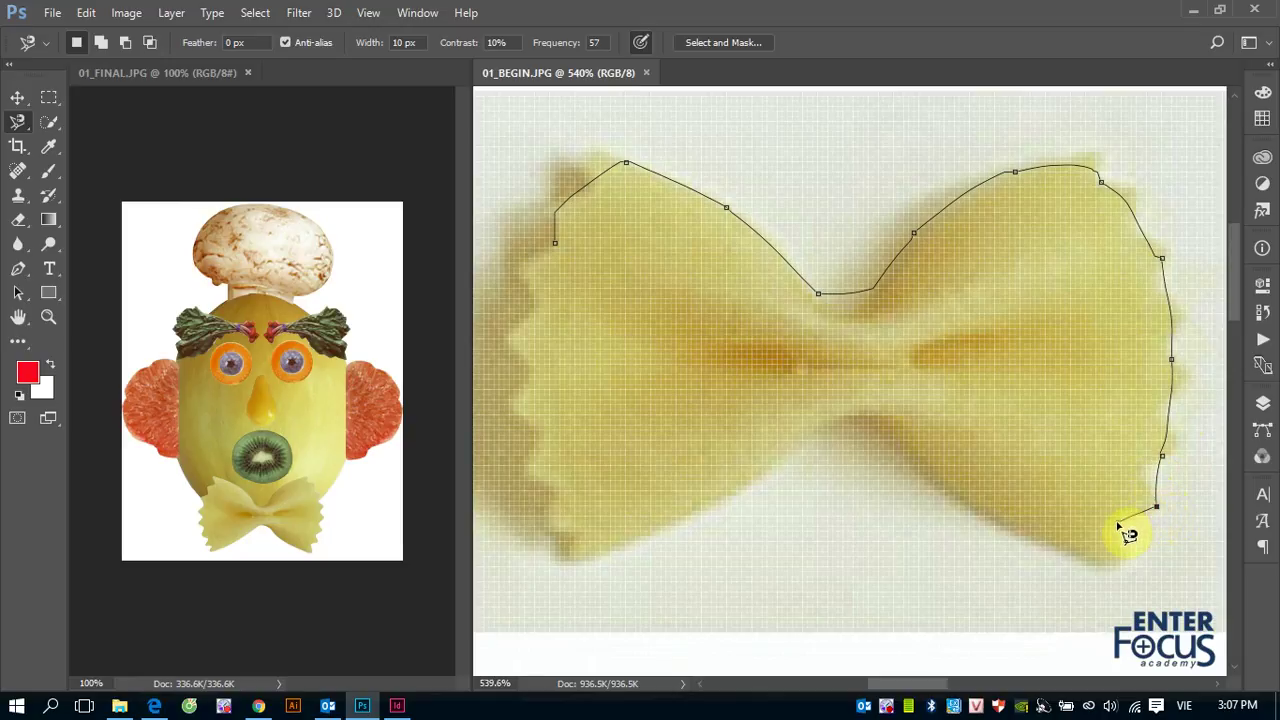
left_click(1116, 521)
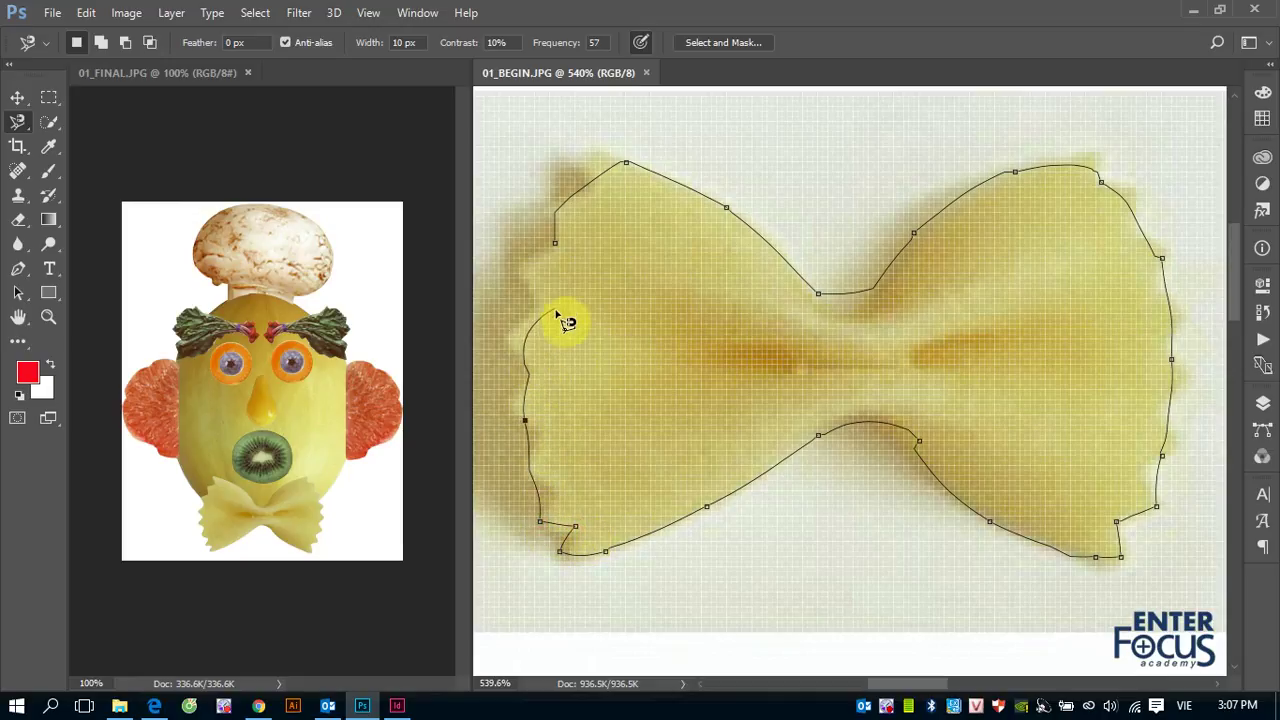
Click the starting point on the pasta's left edge to close the magnetic lasso selection.
left_click(568, 254)
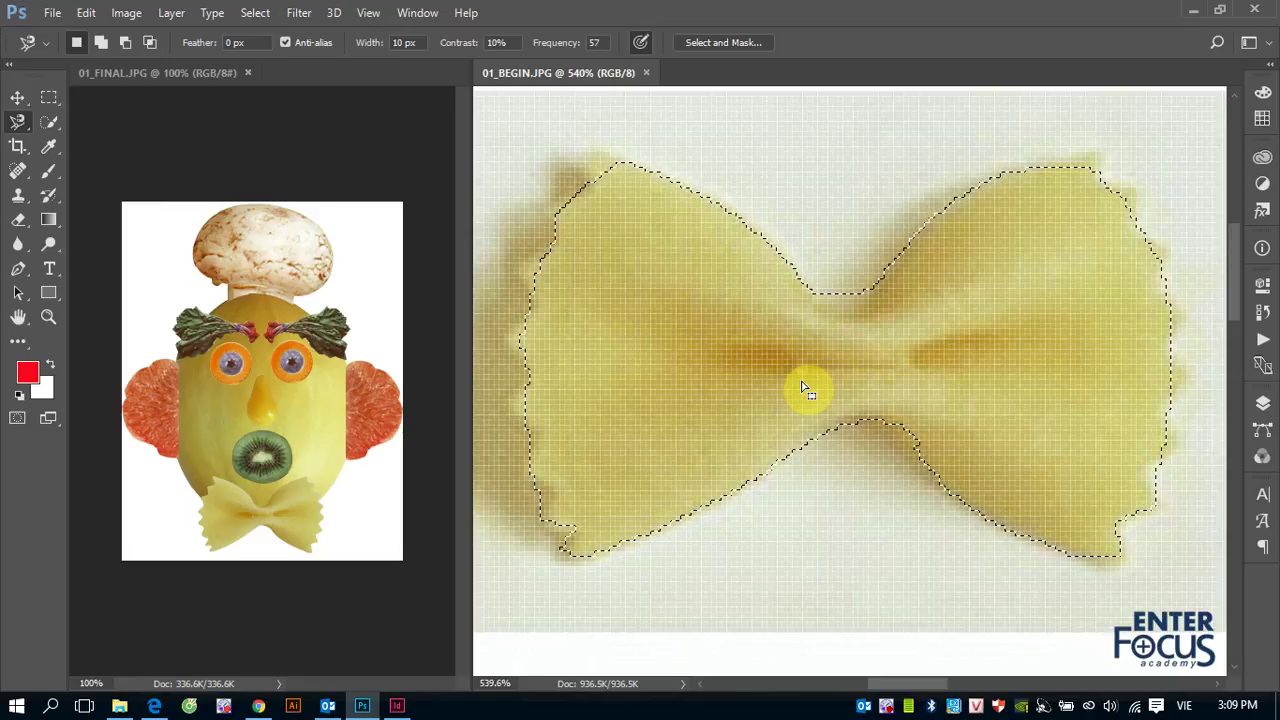
Zoom back out to view the whole source sheet at 100%, keeping the pasta selected.
scroll(802, 384, "down", 2)
scroll(802, 384, "down", 2)
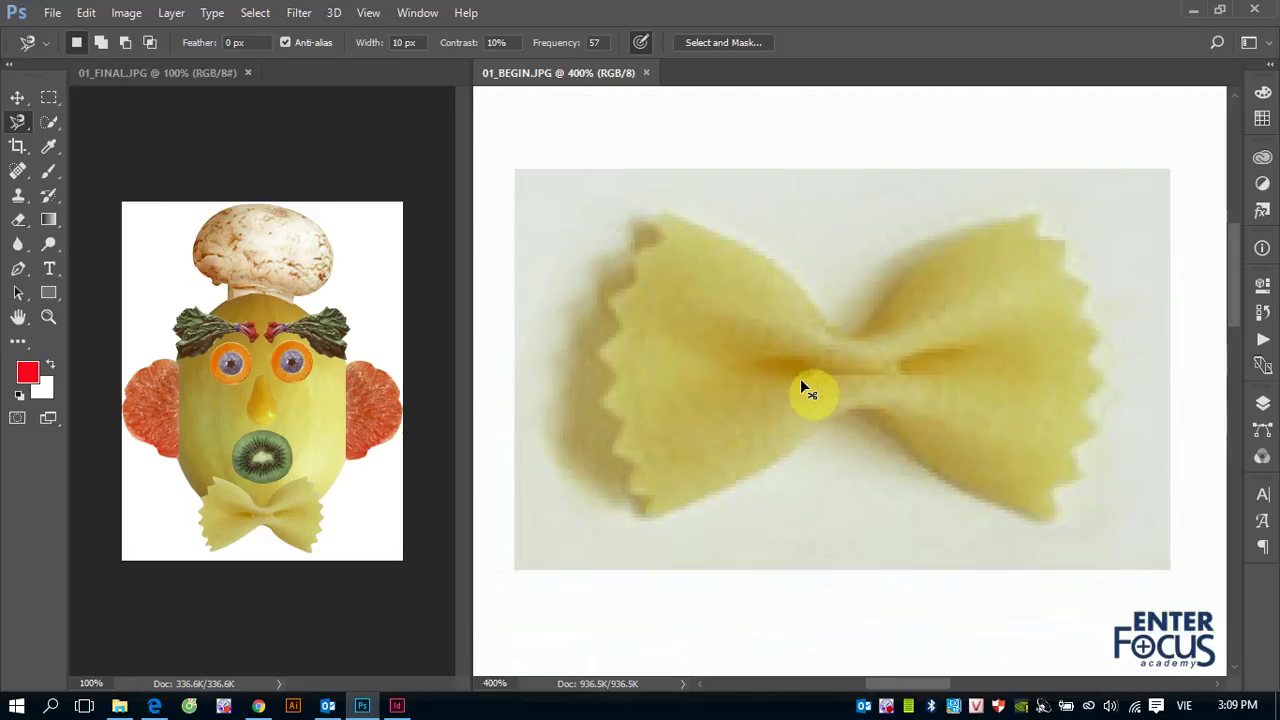
scroll(802, 384, "down", 2)
scroll(802, 384, "down", 2)
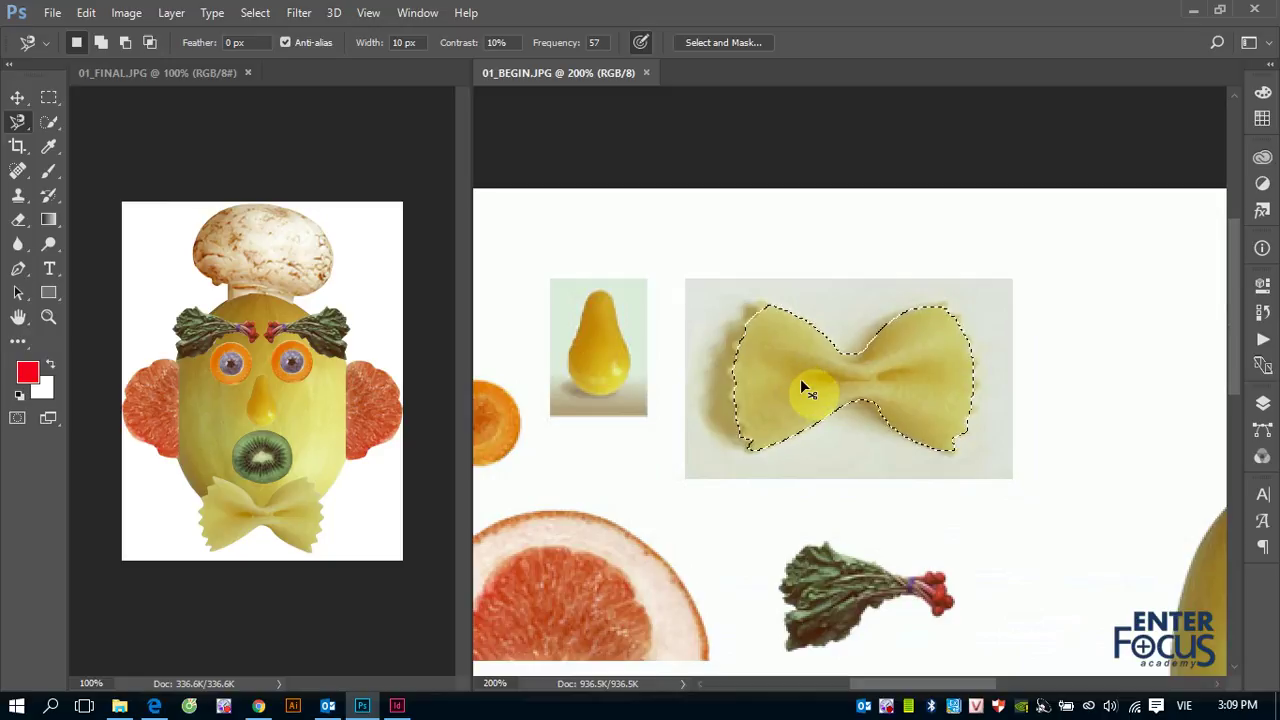
key("ctrl+minus")
key("ctrl+minus")
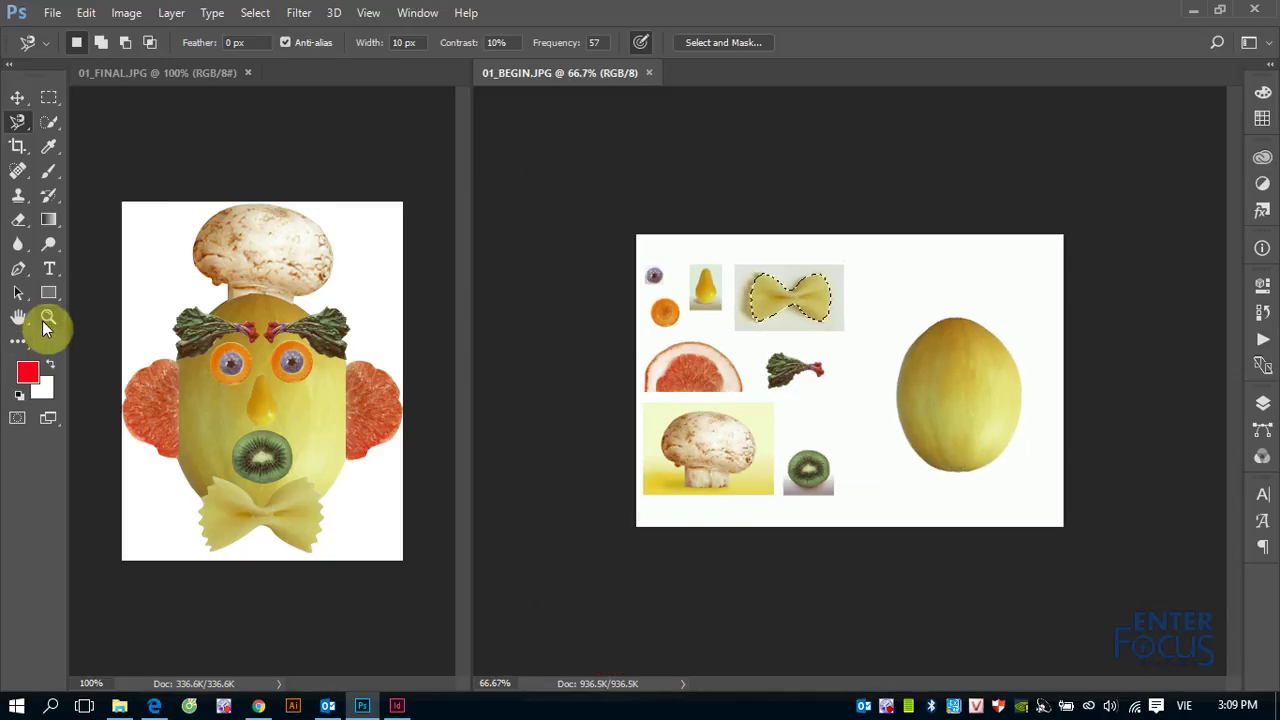
double_click(43, 323)
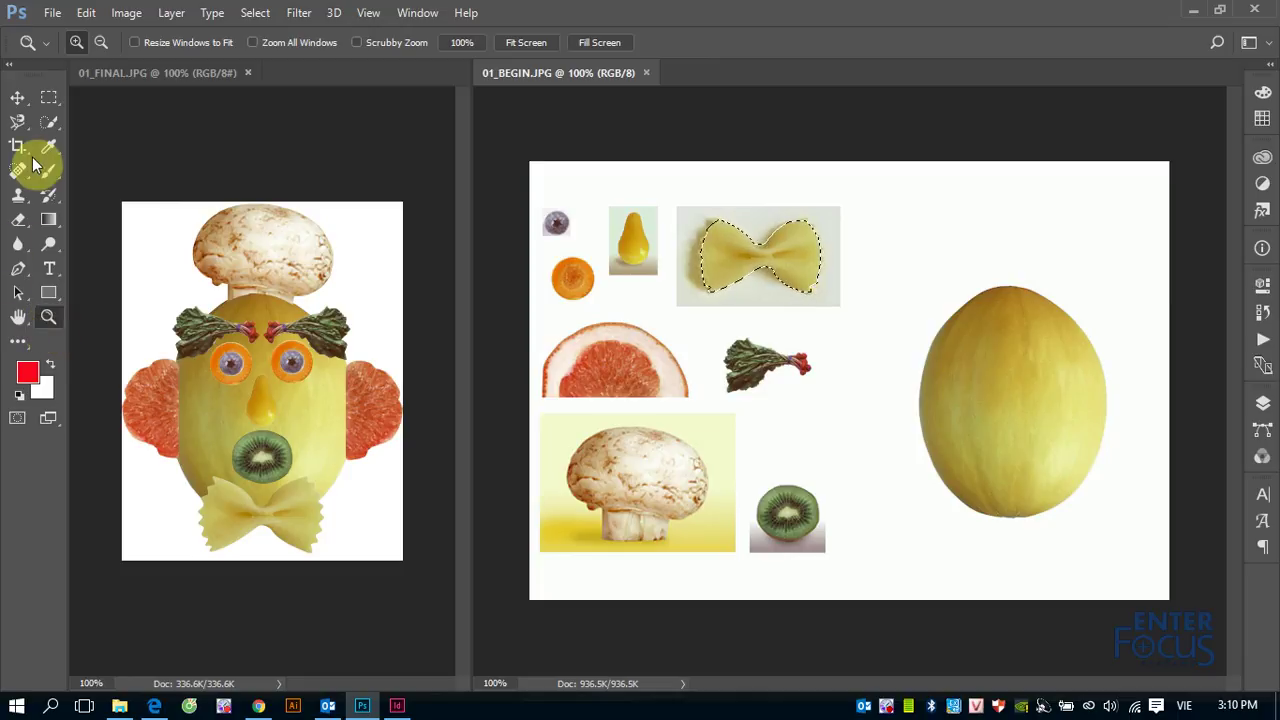
left_click(15, 131)
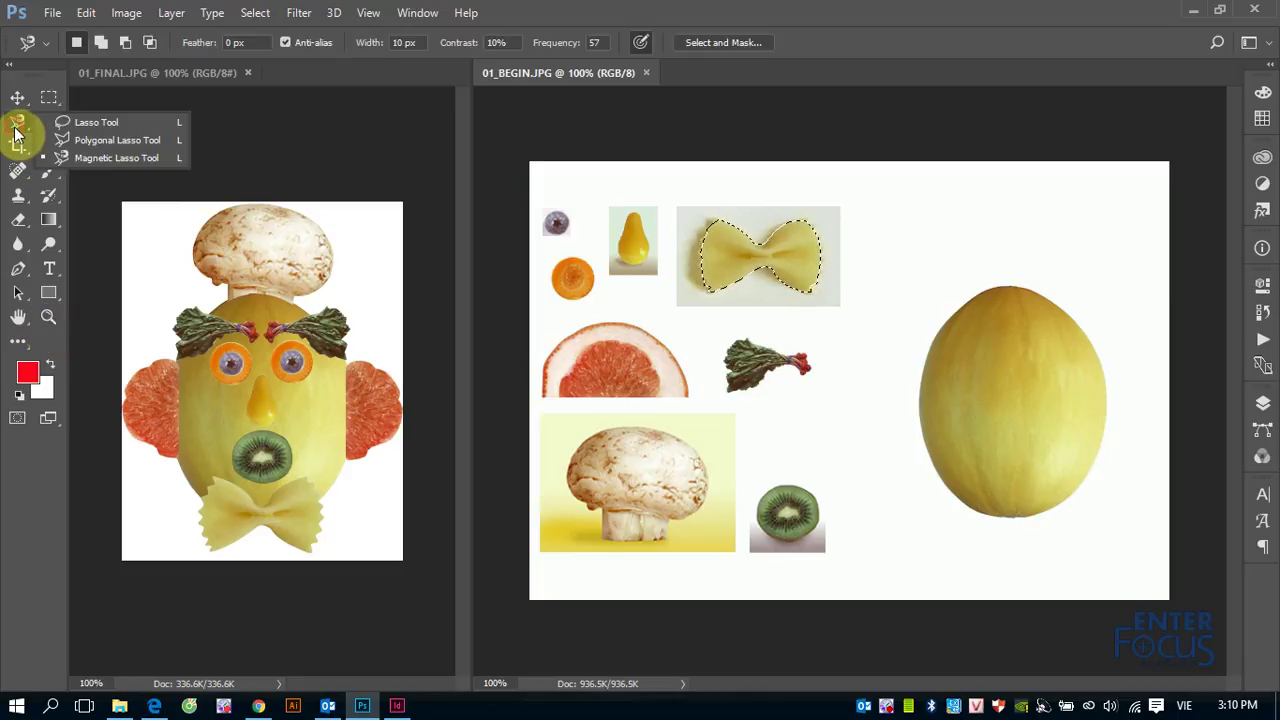